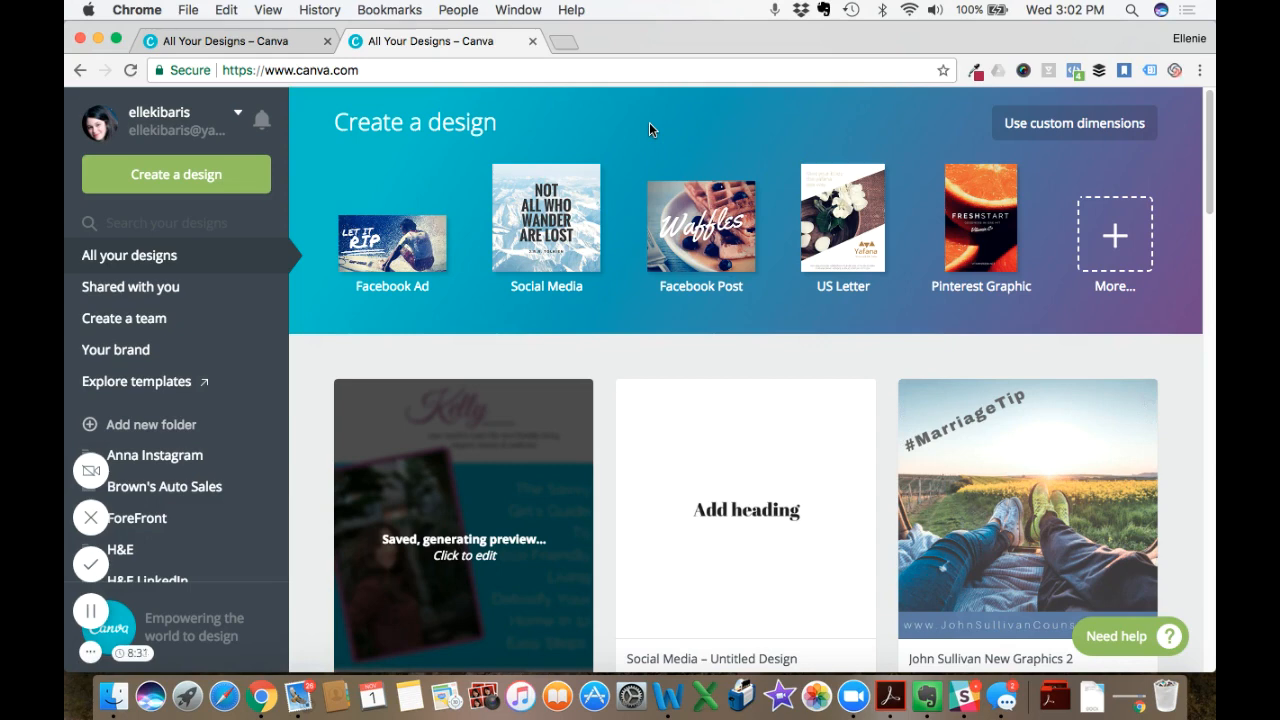
- Create a new Social Media design and title it "Fun Quotes for Insta"
click(524, 186)
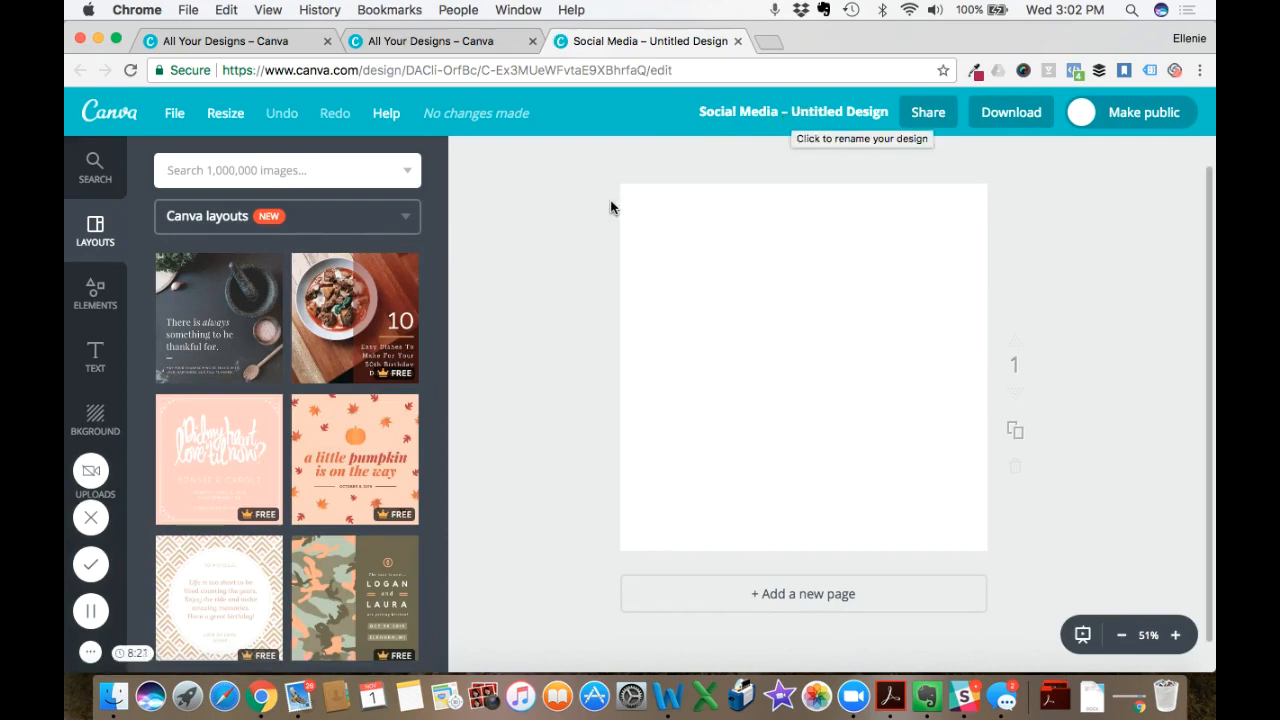
click(760, 112)
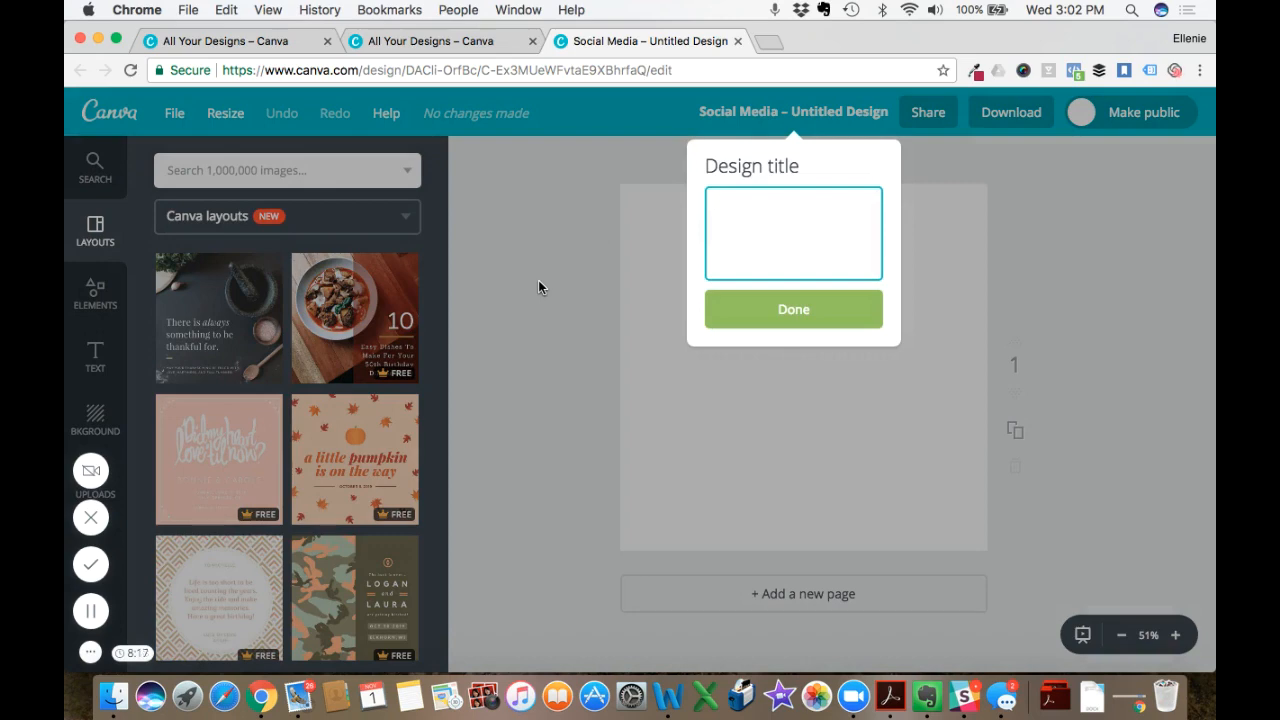
text(Fun Quotes for Insta)
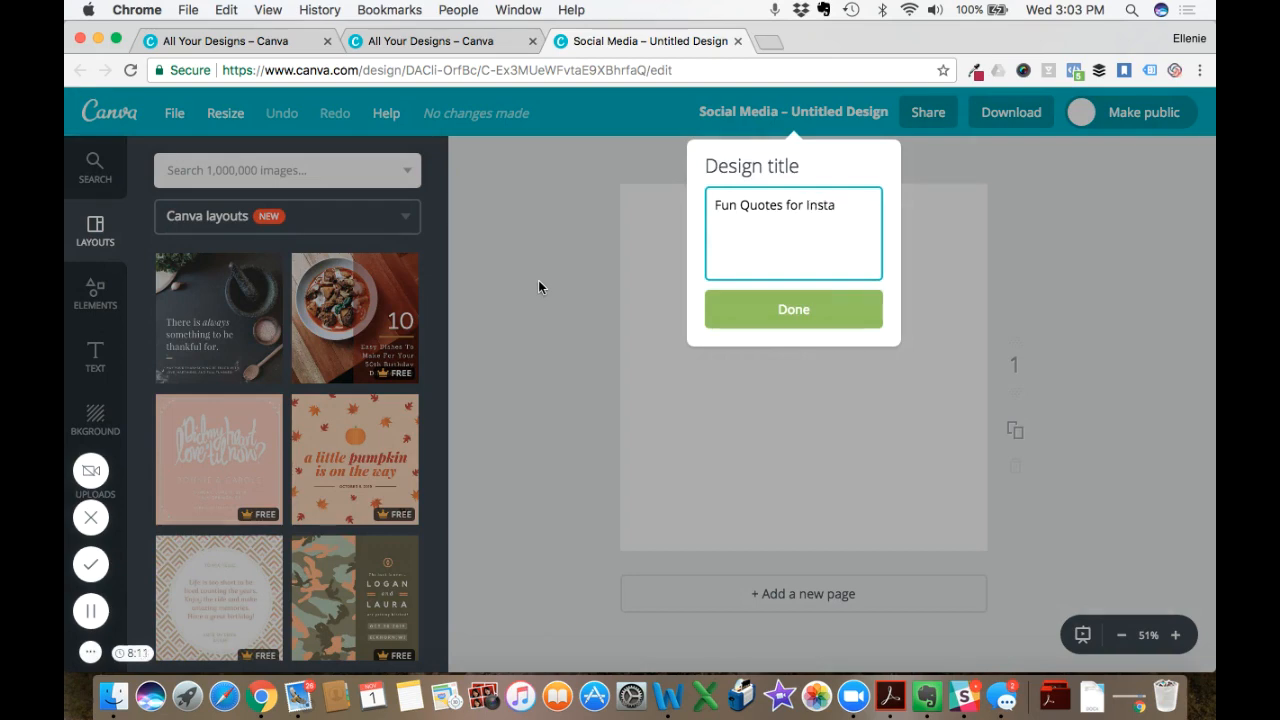
click(773, 318)
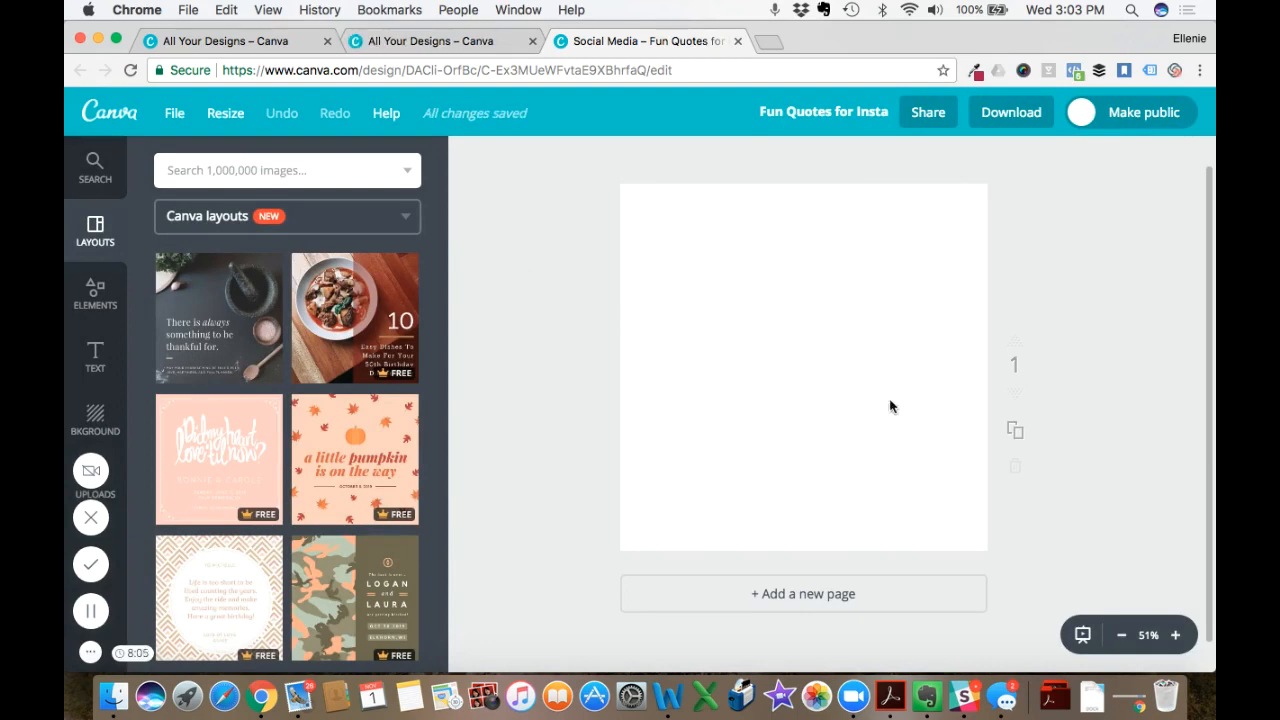
- Browse the Canva layouts available for the blank social media design
scroll(1097, 345, down, 2)
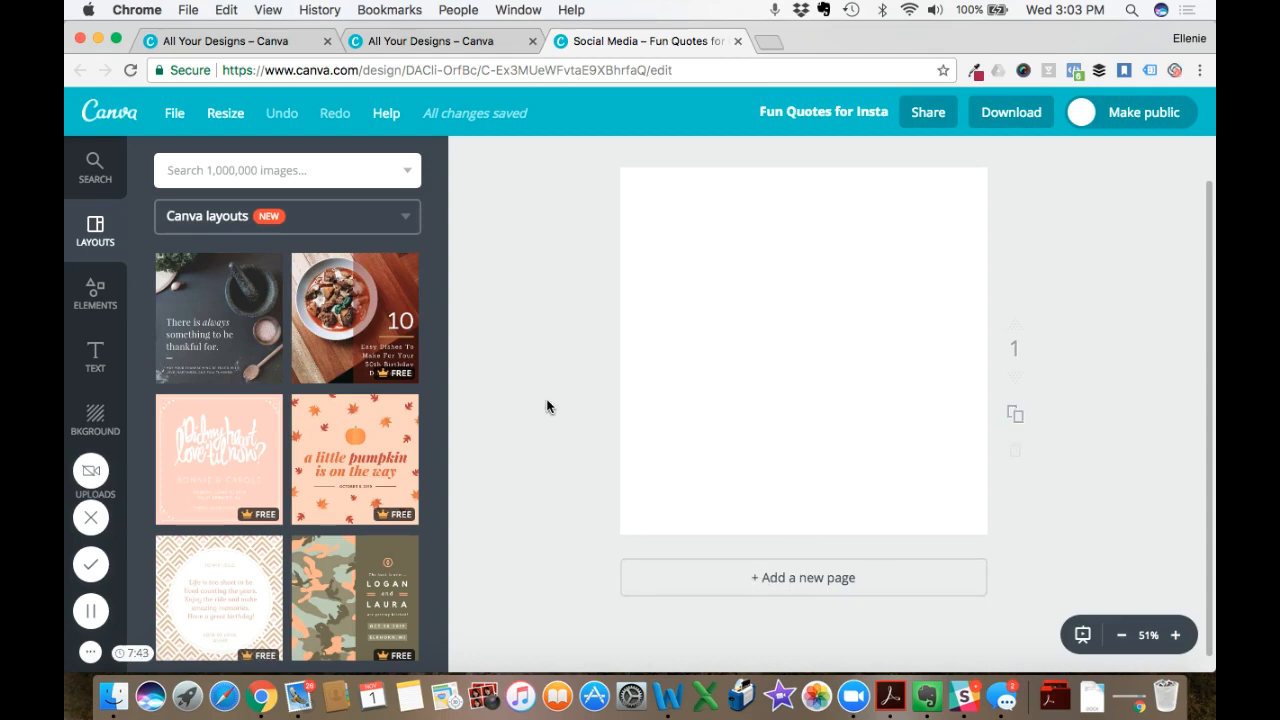
scroll(547, 406, down, 1)
scroll(547, 406, up, 3)
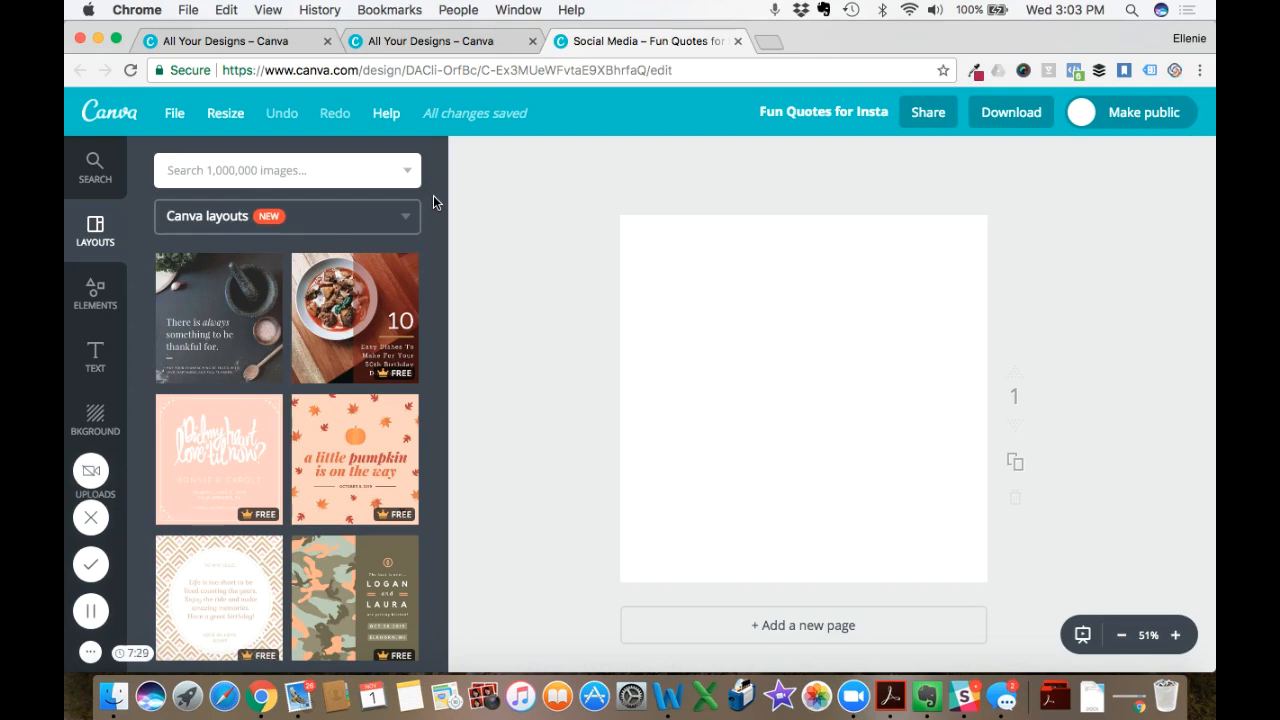
scroll(281, 425, down, 3)
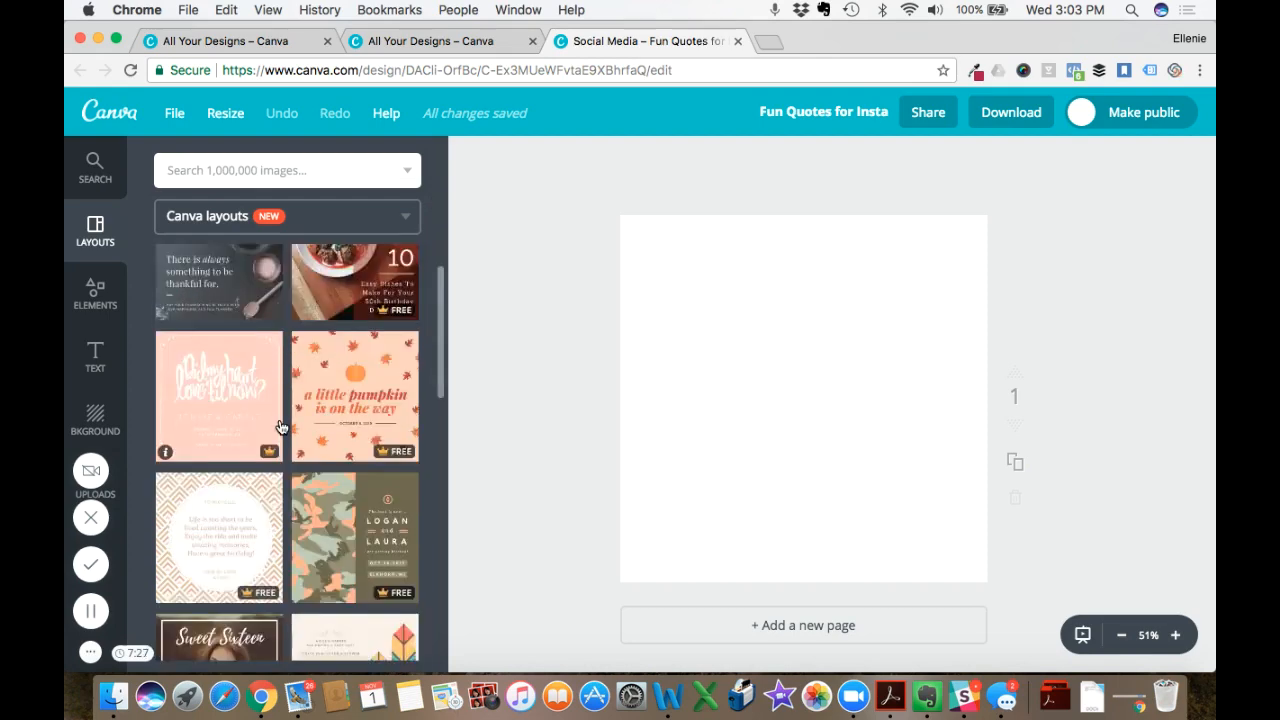
scroll(281, 425, down, 5)
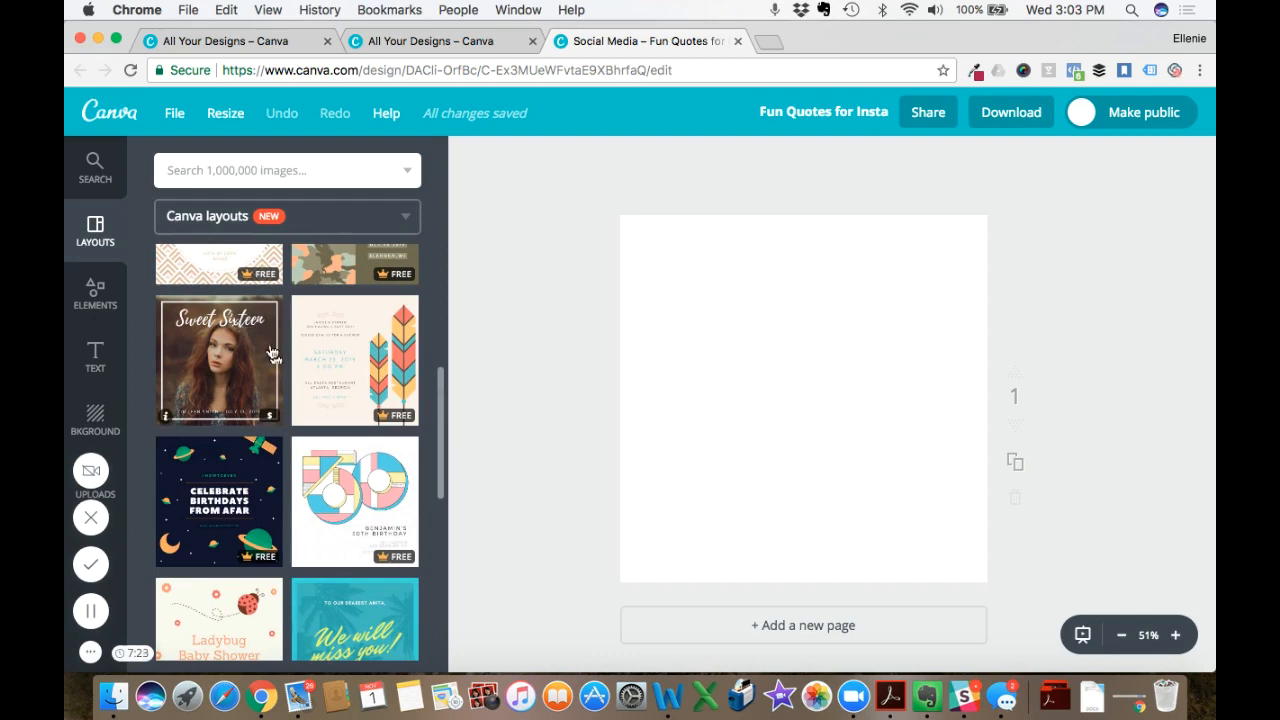
scroll(289, 392, down, 2)
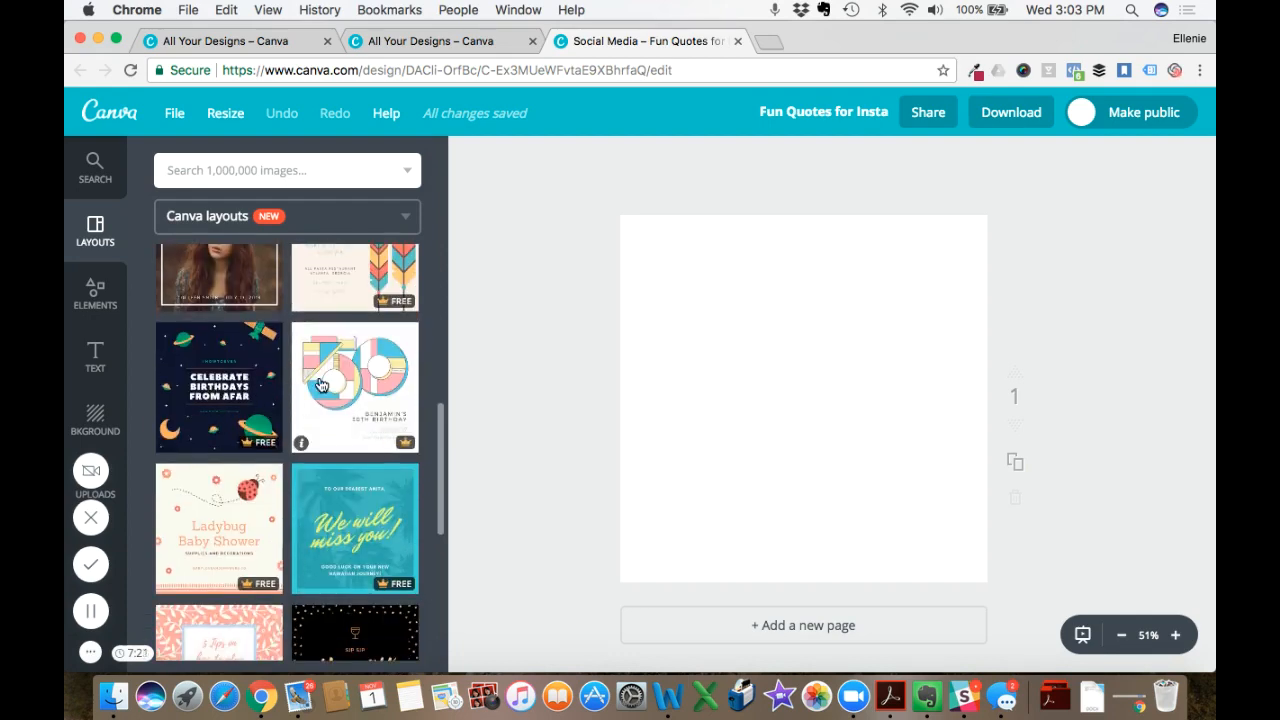
scroll(289, 323, up, 5)
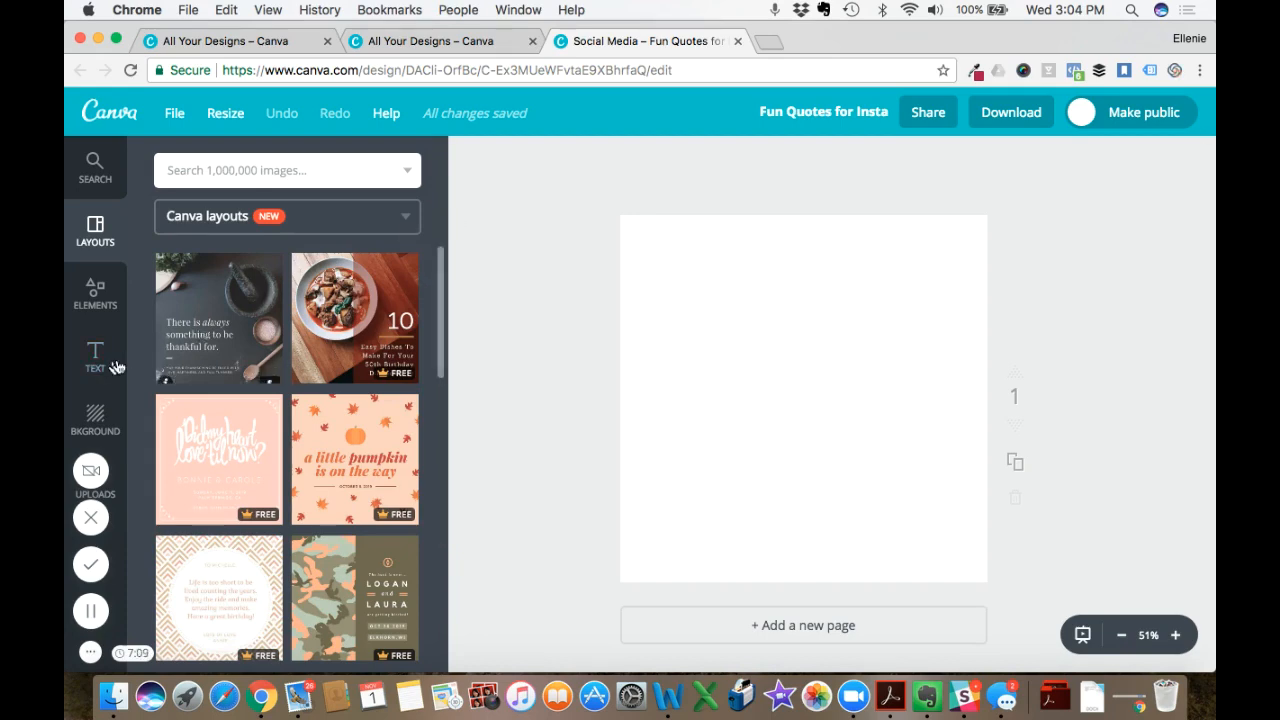
scroll(129, 363, down, 3)
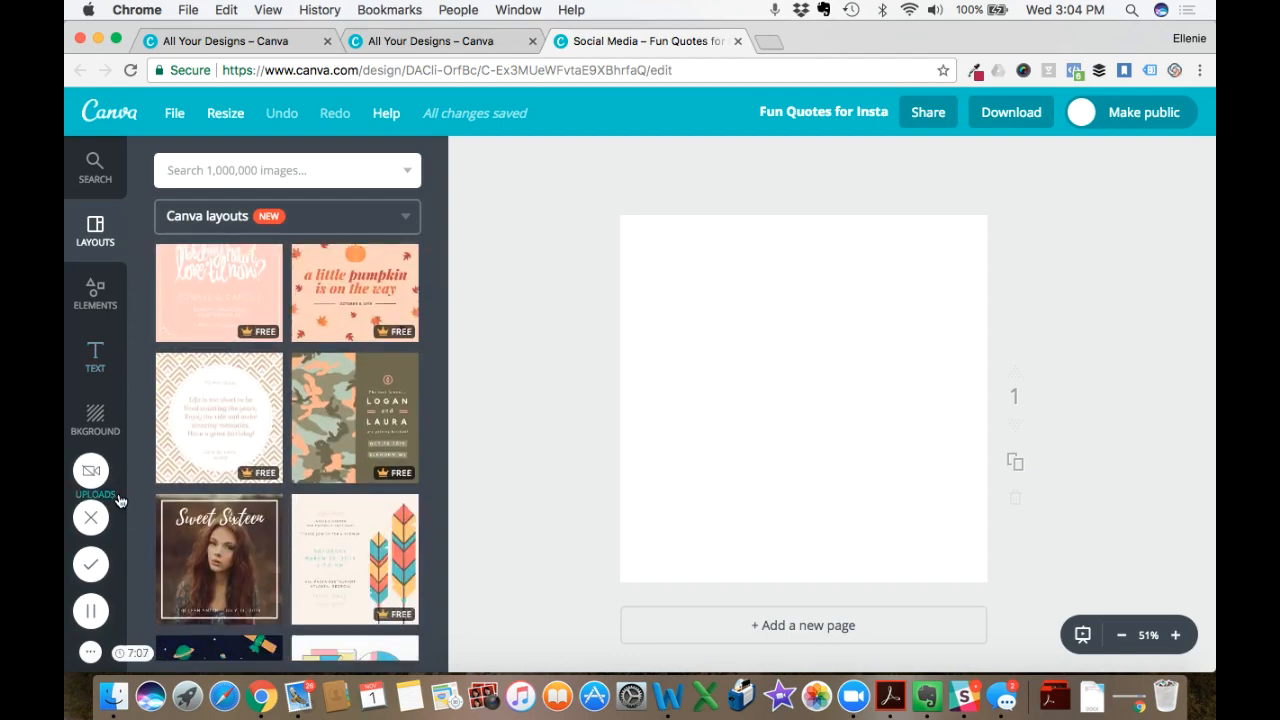
- Show the uploaded images for the design, and open pexels.com in a new browser tab
click(118, 499)
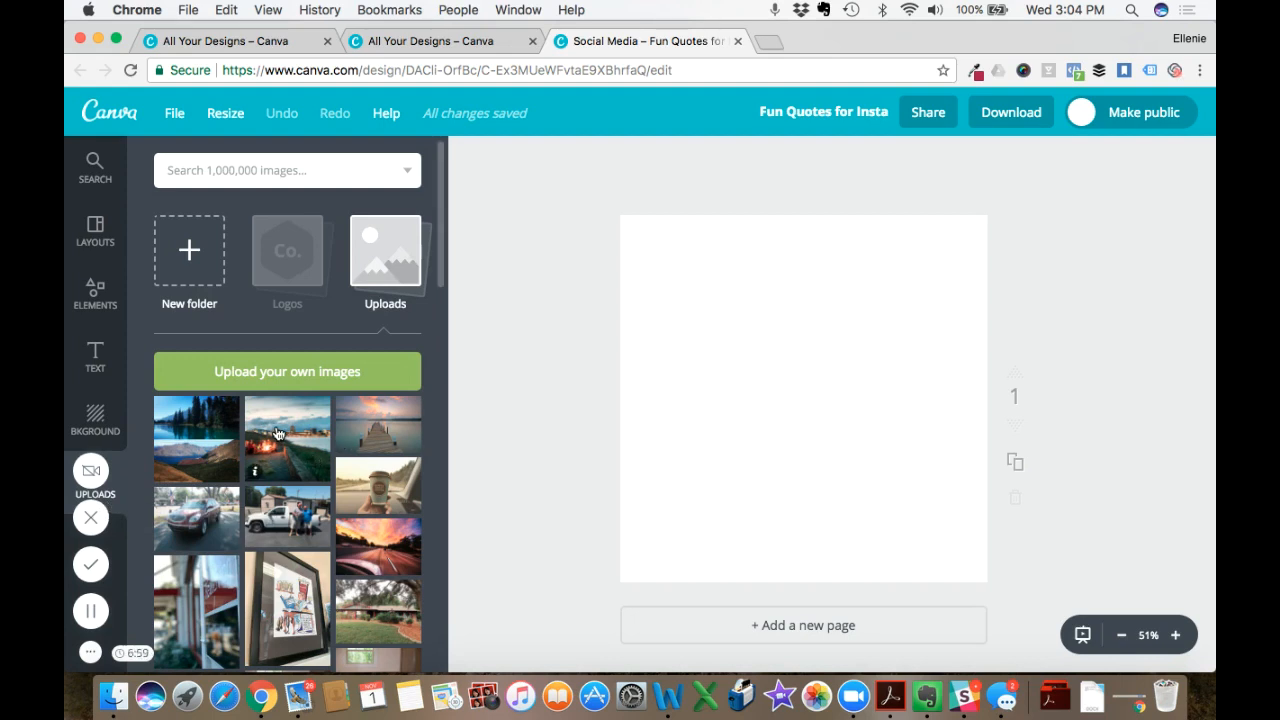
click(771, 40)
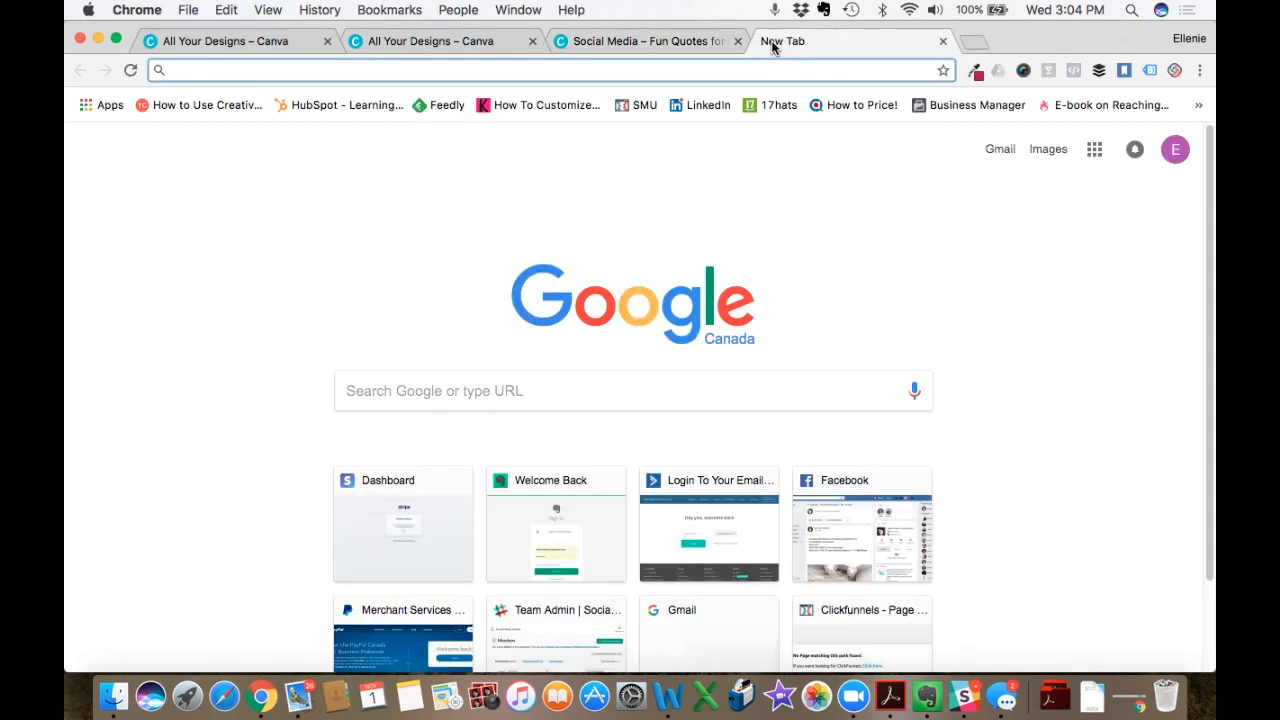
text(pexel)
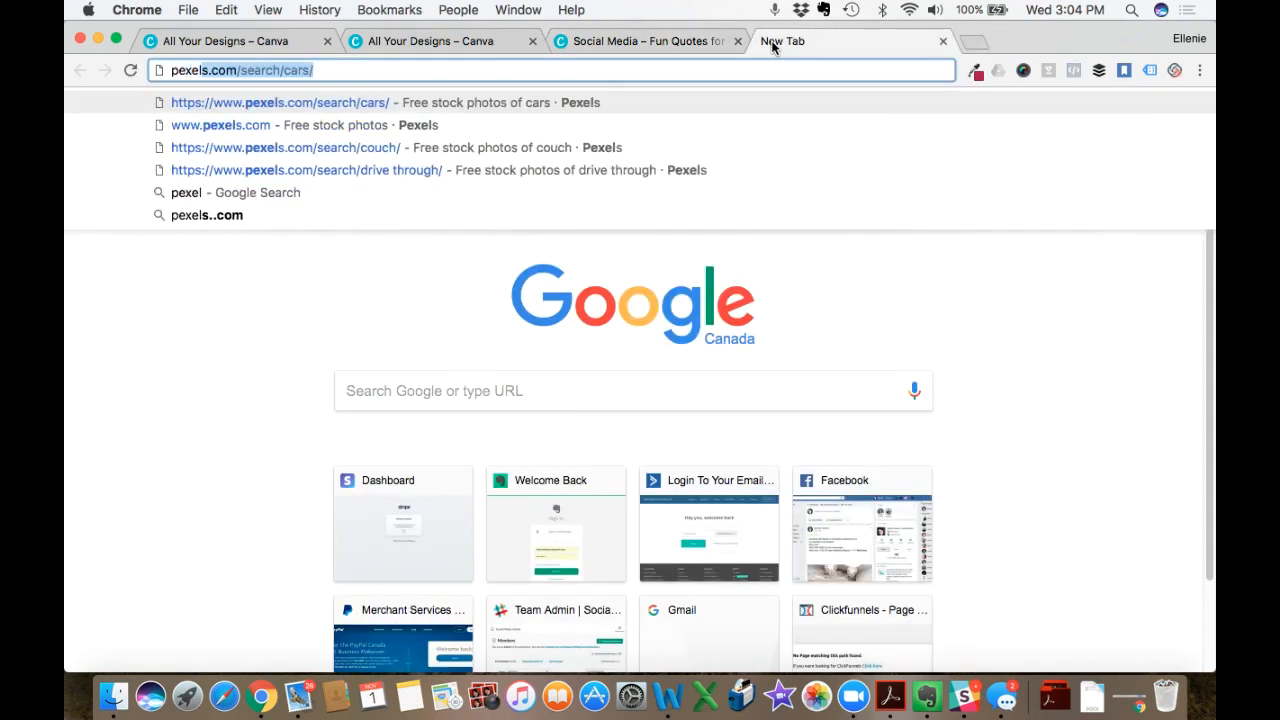
text(s.)
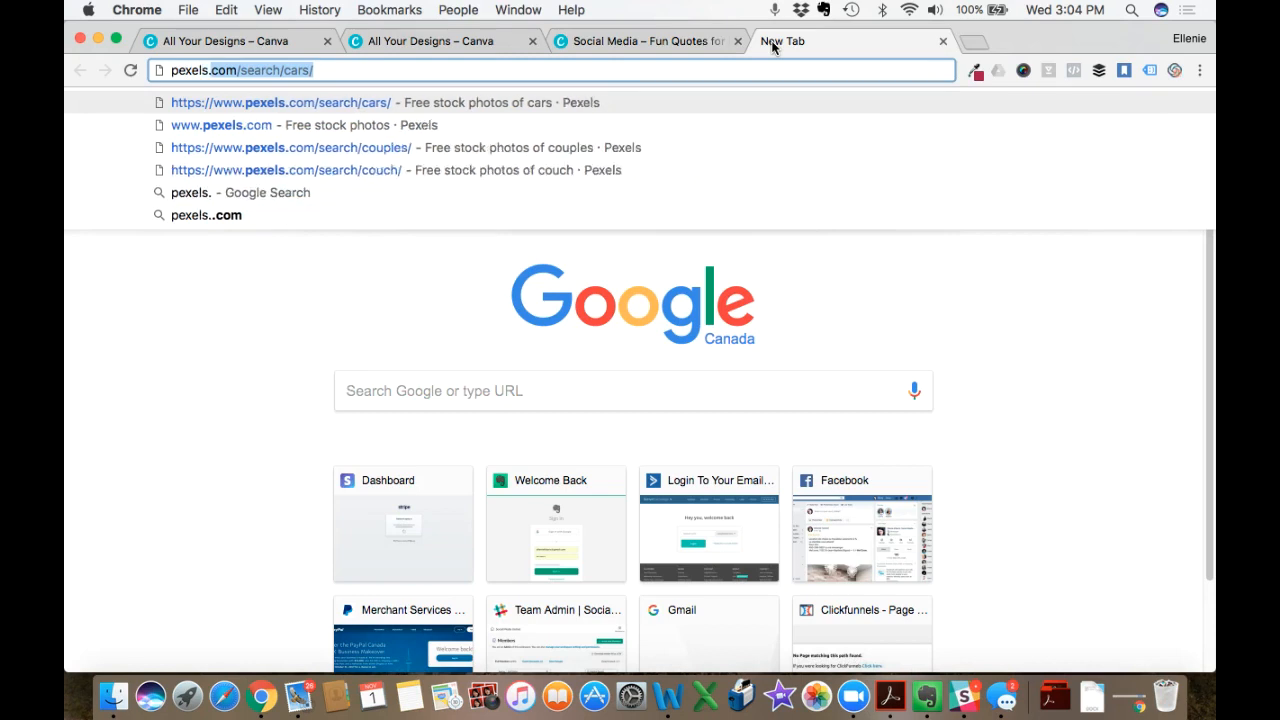
text(com)
key(Return)
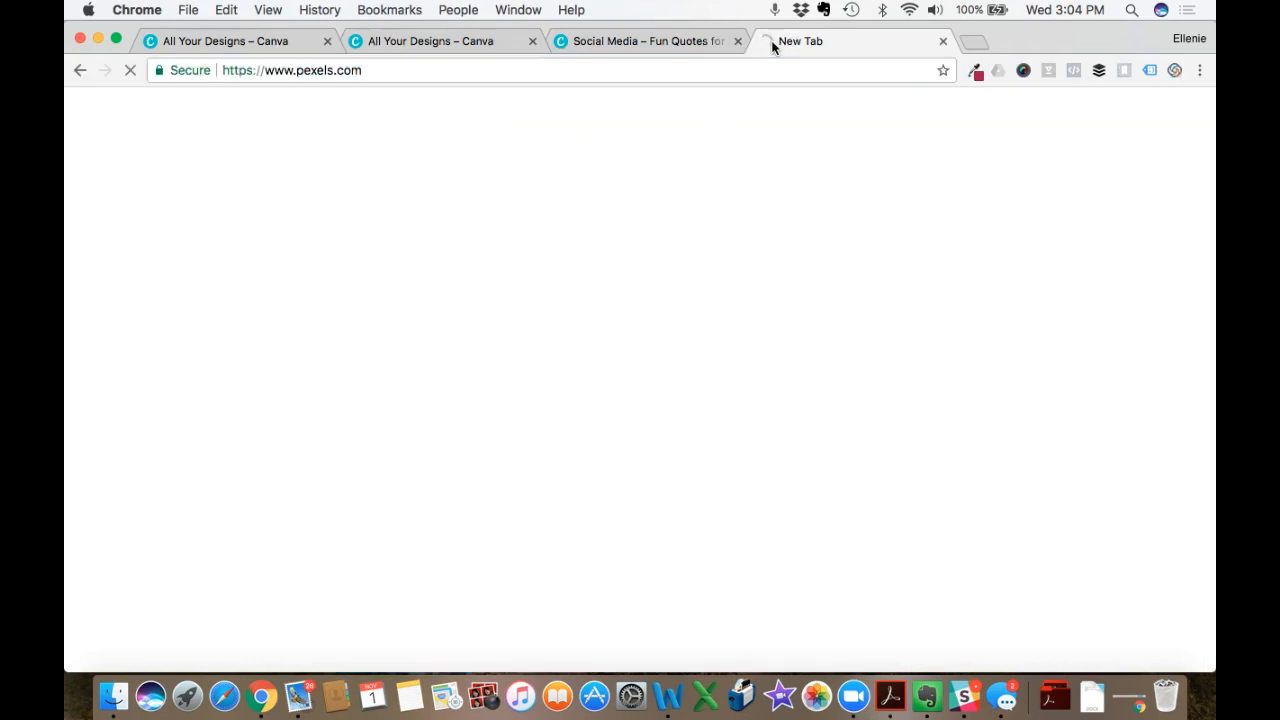
- Search Pexels for "sunset" and open the photo of the teal and orange sky over snow-covered mountains
scroll(306, 300, down, 4)
scroll(312, 174, up, 4)
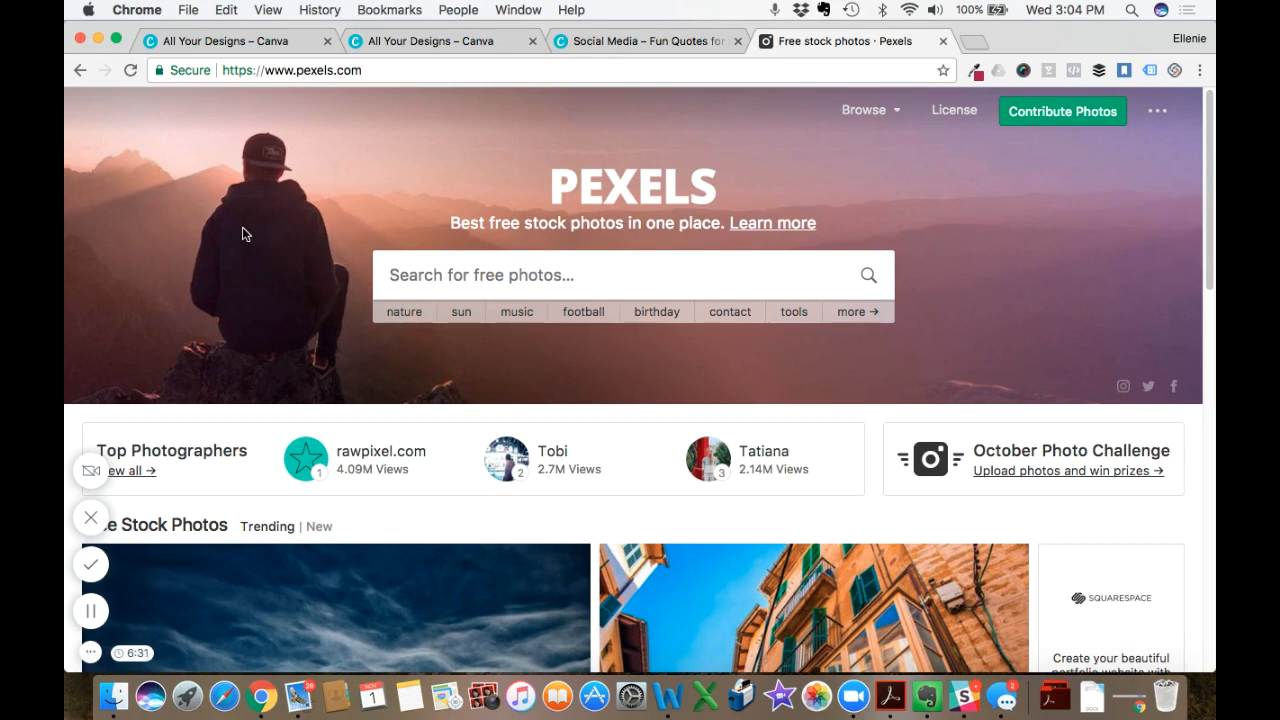
text(sunset)
key(Return)
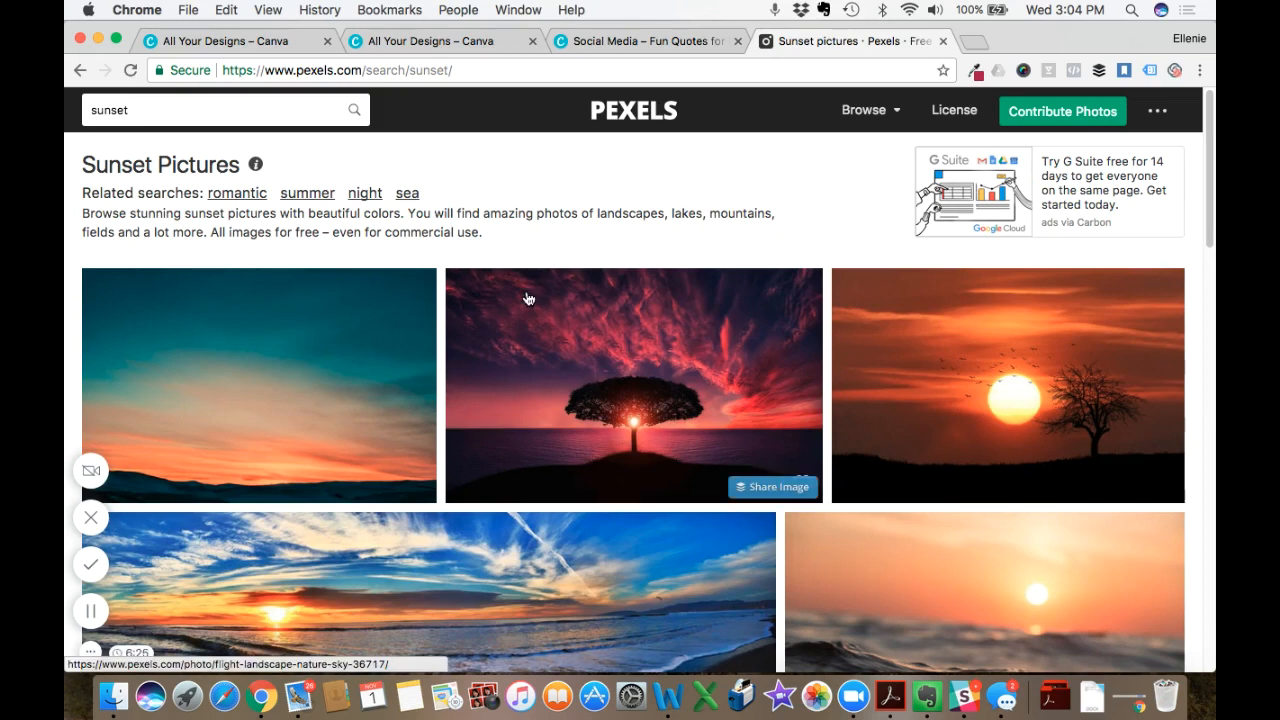
click(289, 357)
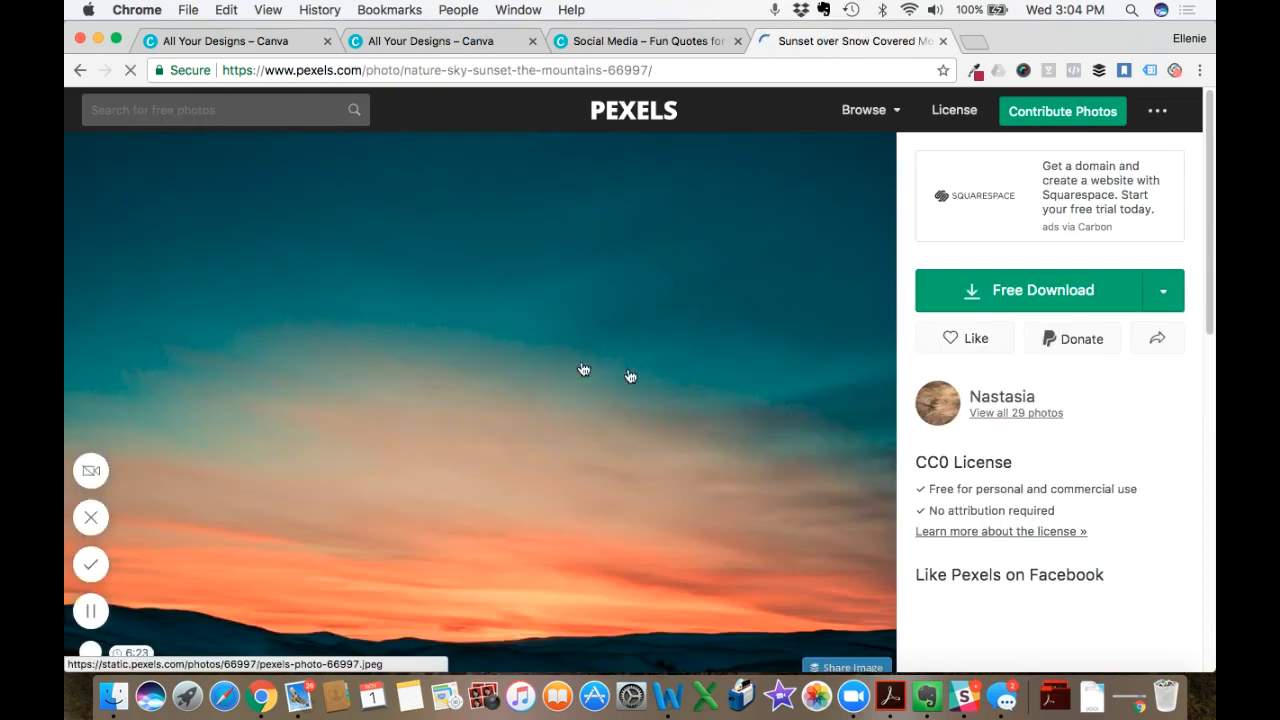
- Download the full-size photo, save it to the Desktop as sunset.jpeg in JPEG format, and close the image's browser tab
click(1038, 298)
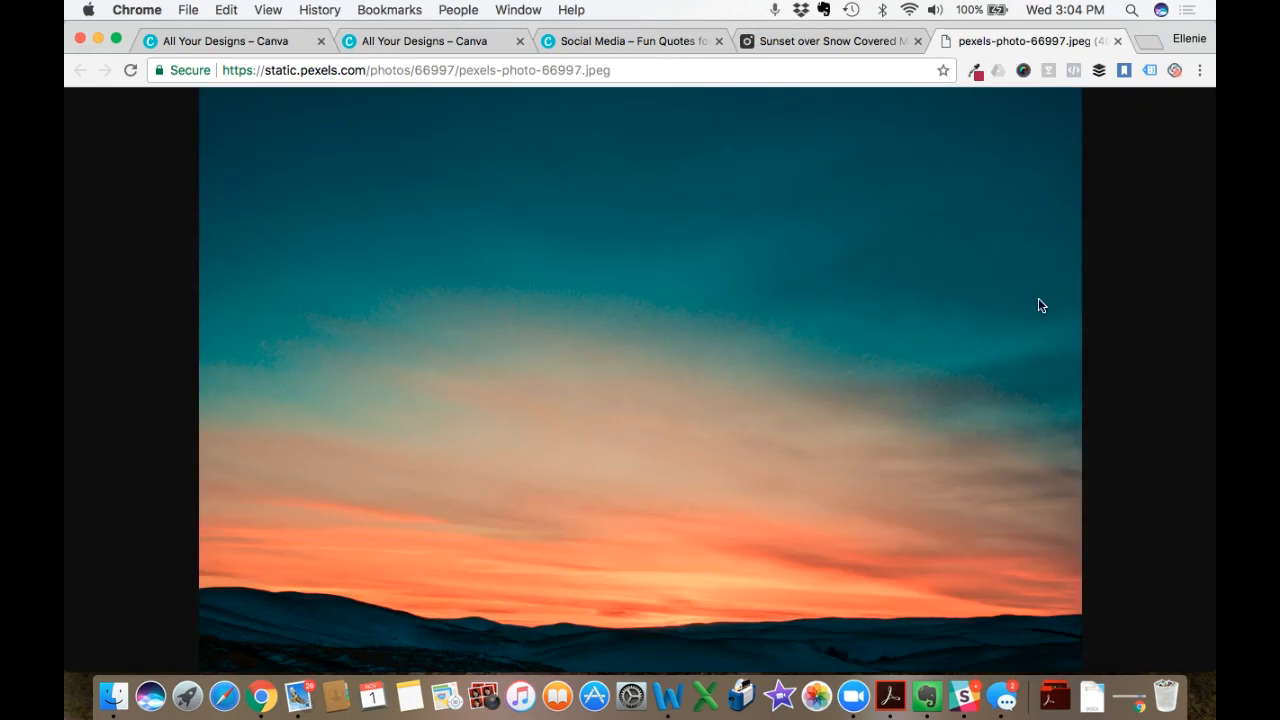
right_click(632, 298)
click(662, 320)
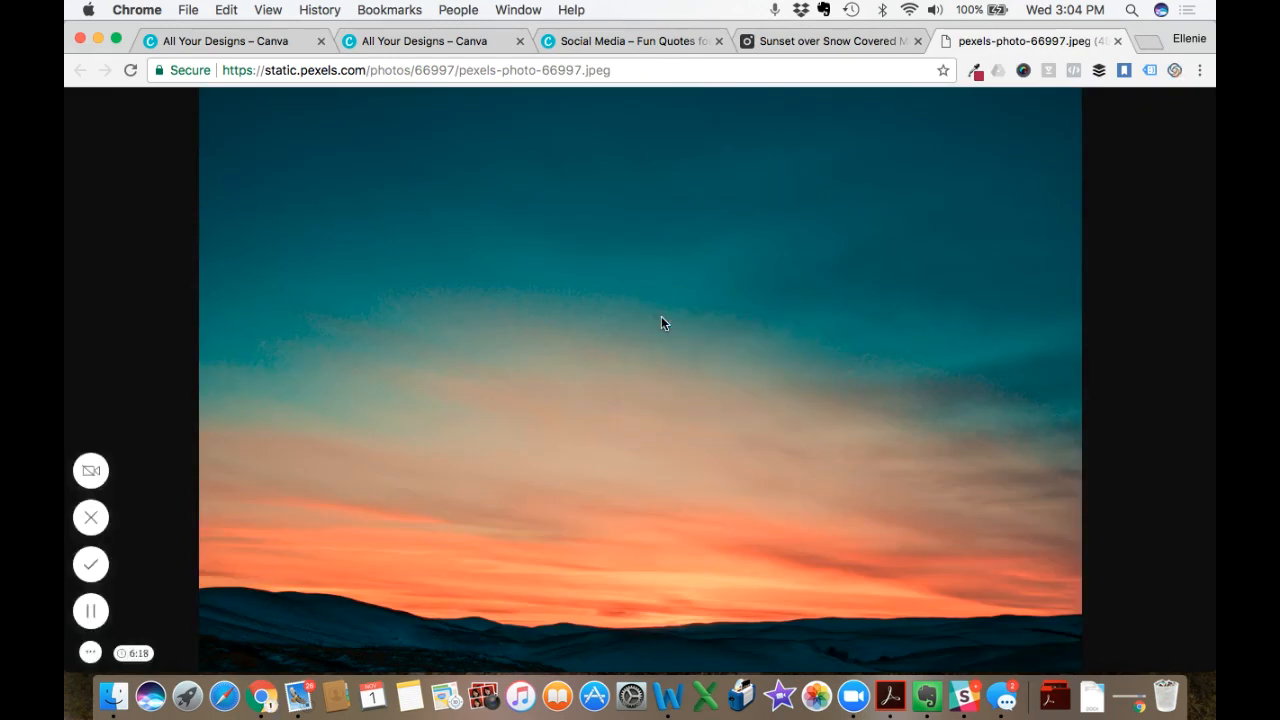
text(s)
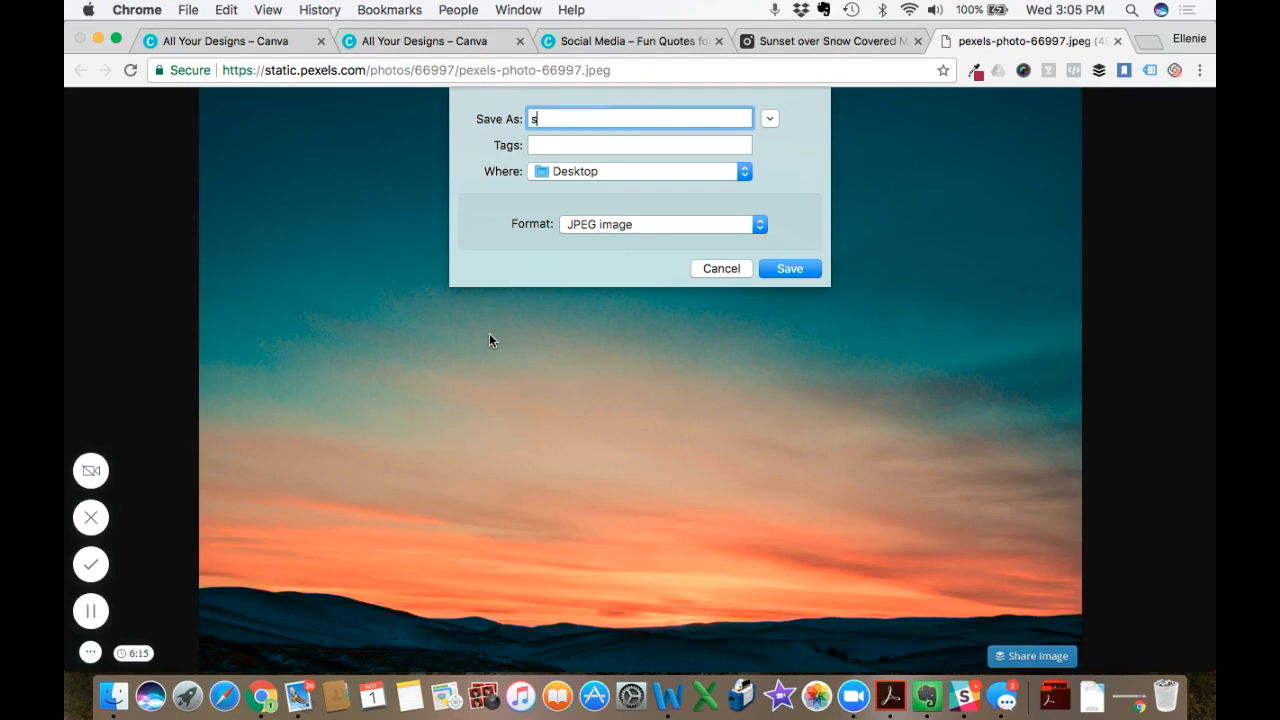
key(BackSpace)
key(BackSpace)
key(BackSpace)
click(789, 269)
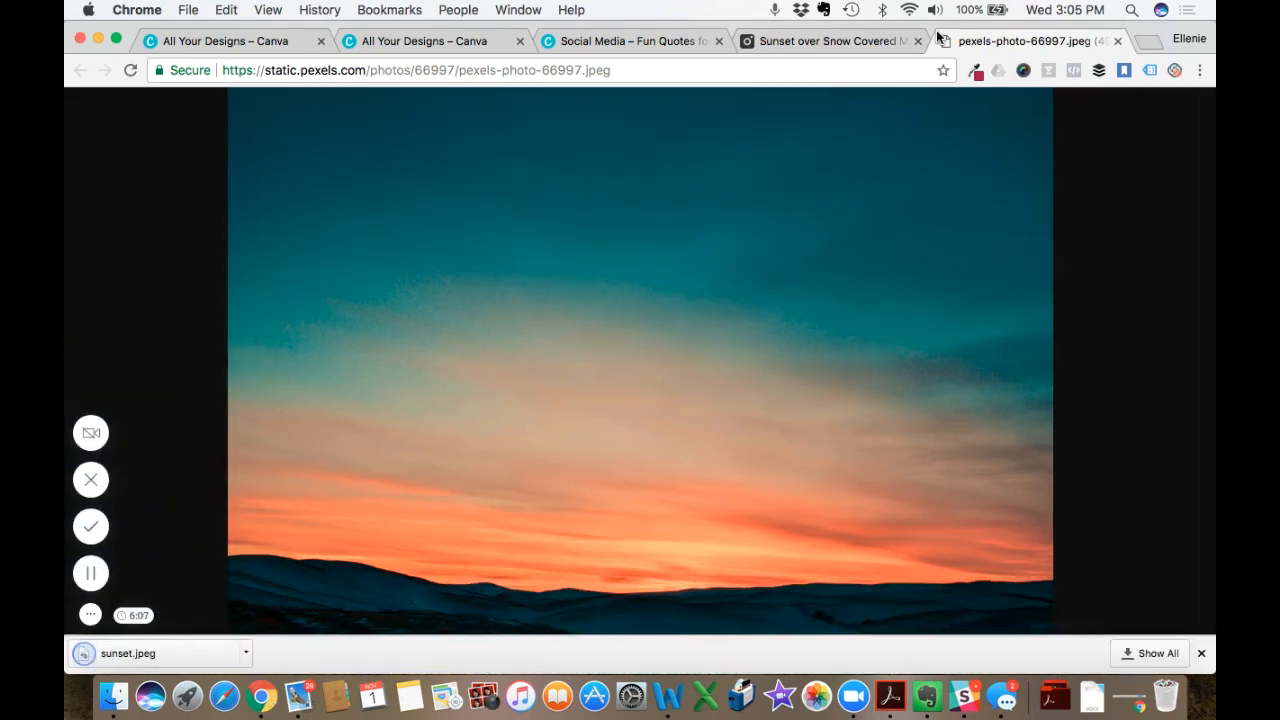
click(1119, 42)
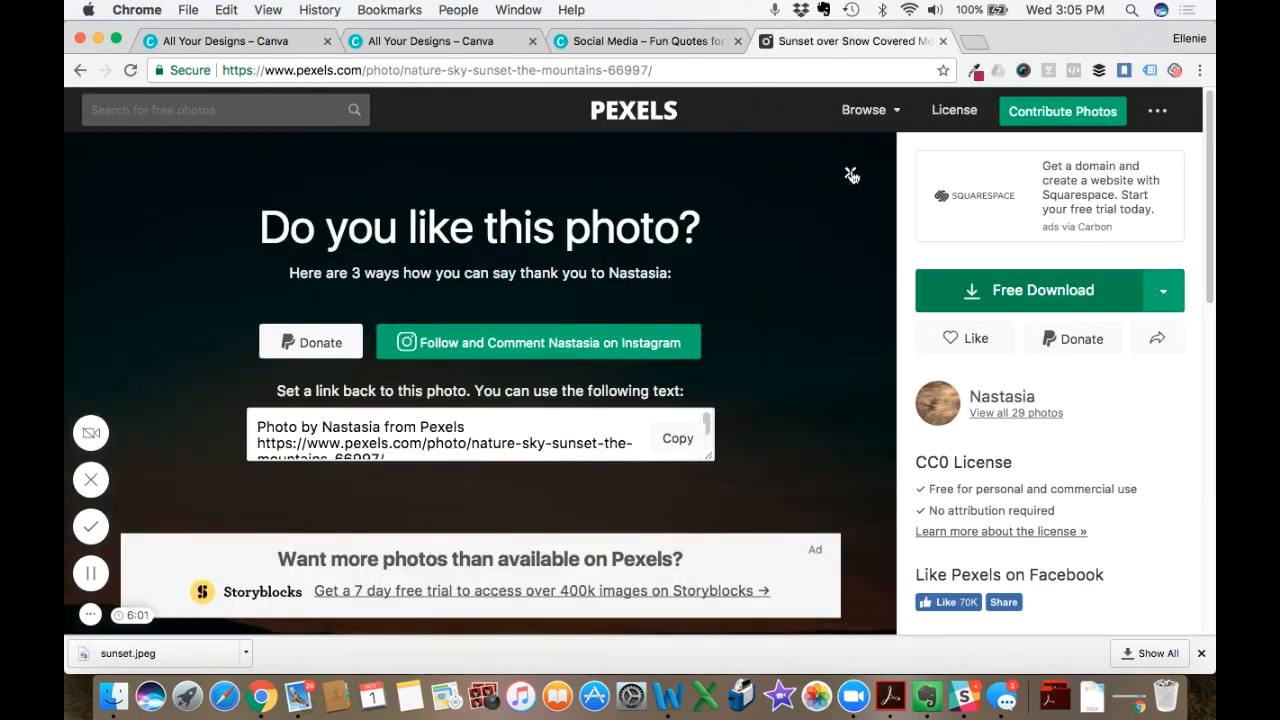
- Return to the "Fun Quotes for Insta" design in Canva and upload sunset.jpeg from the Desktop
click(602, 40)
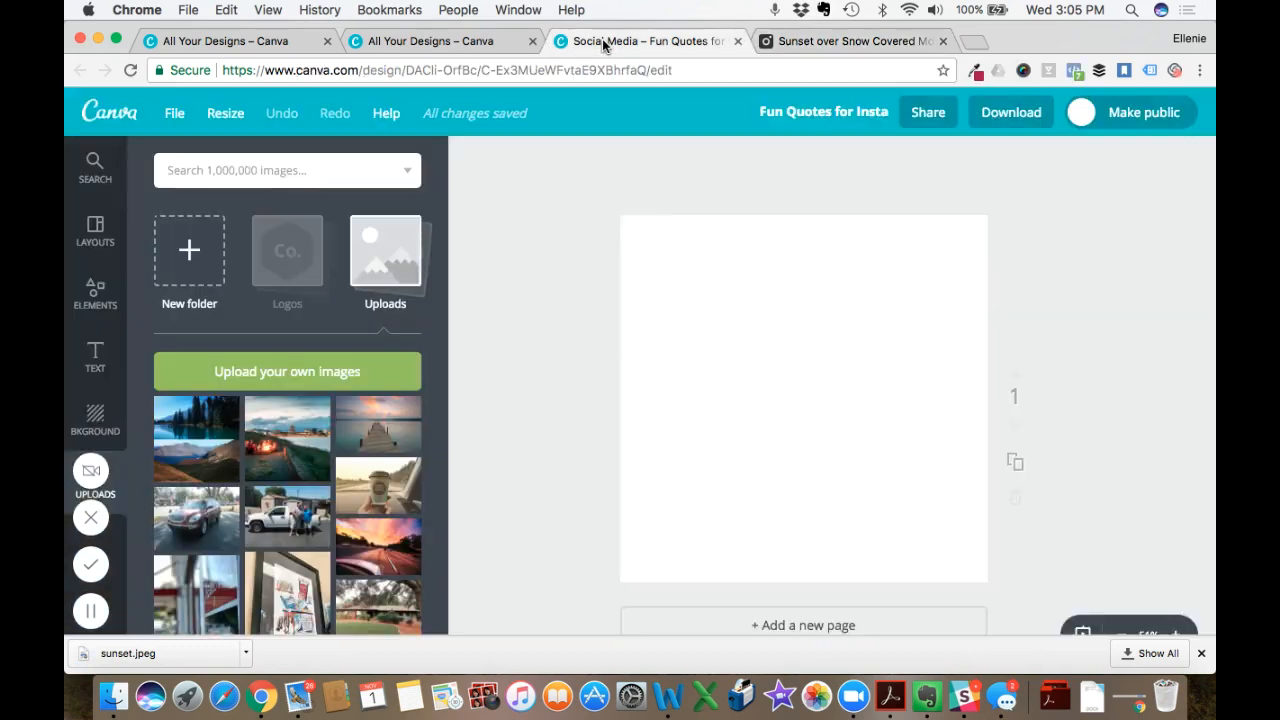
click(282, 372)
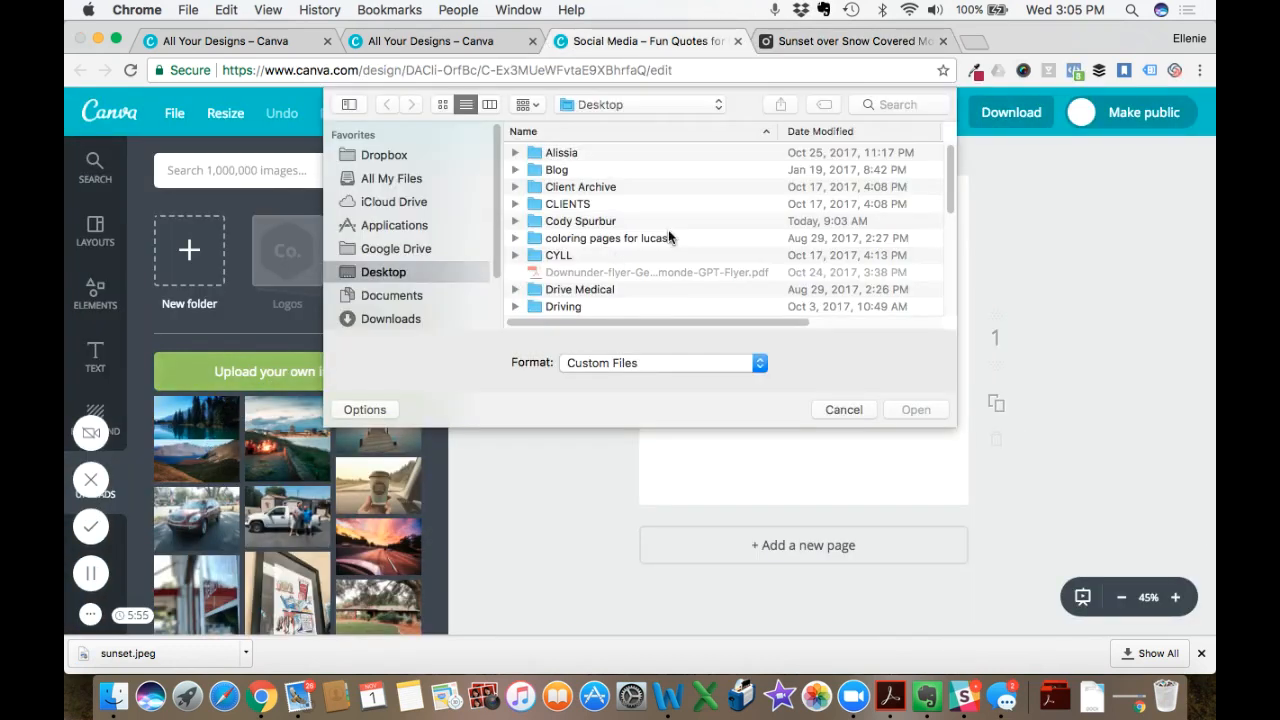
scroll(665, 235, down, 5)
scroll(668, 235, down, 10)
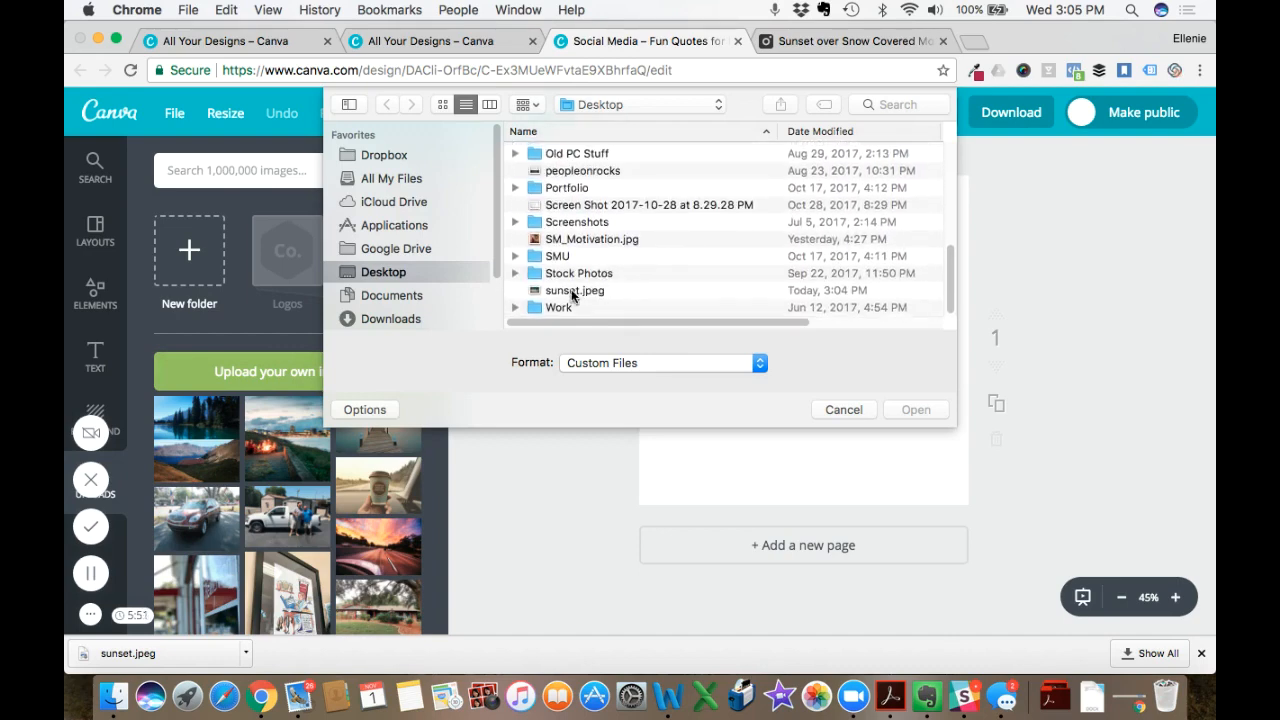
click(575, 290)
click(916, 410)
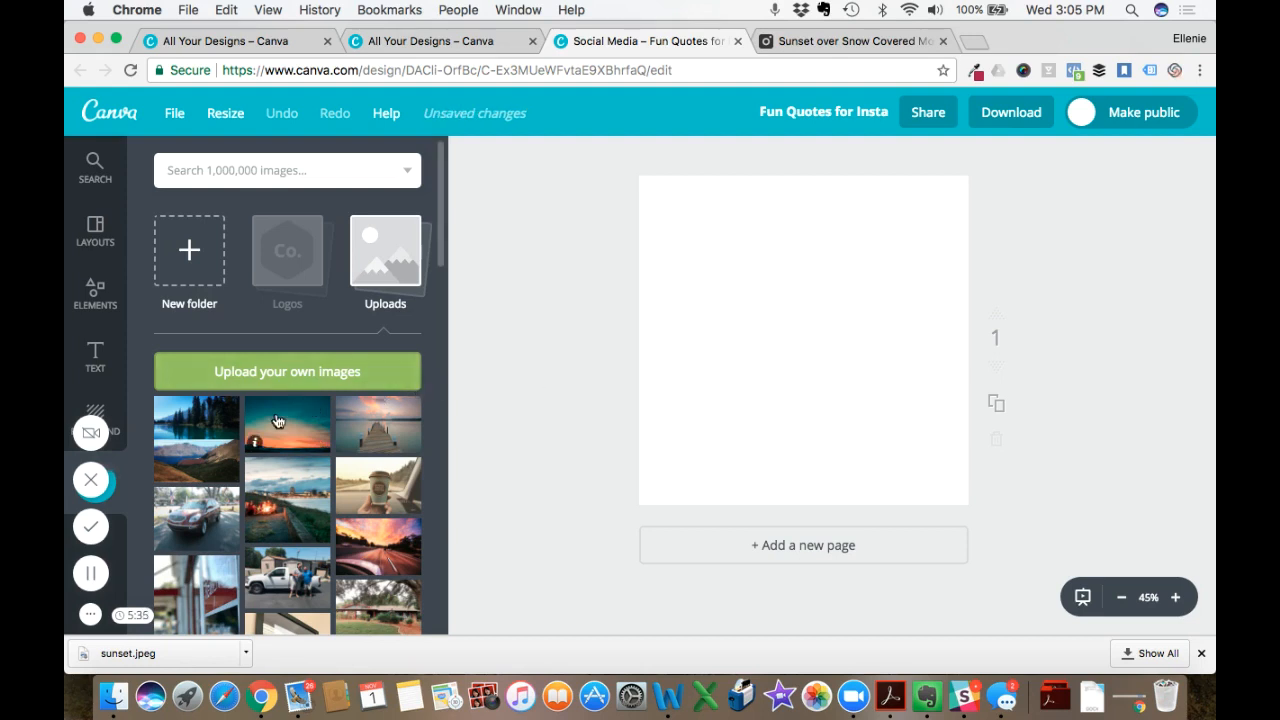
- Place the uploaded sunset image on the page and enlarge it until it covers the whole square canvas
click(272, 422)
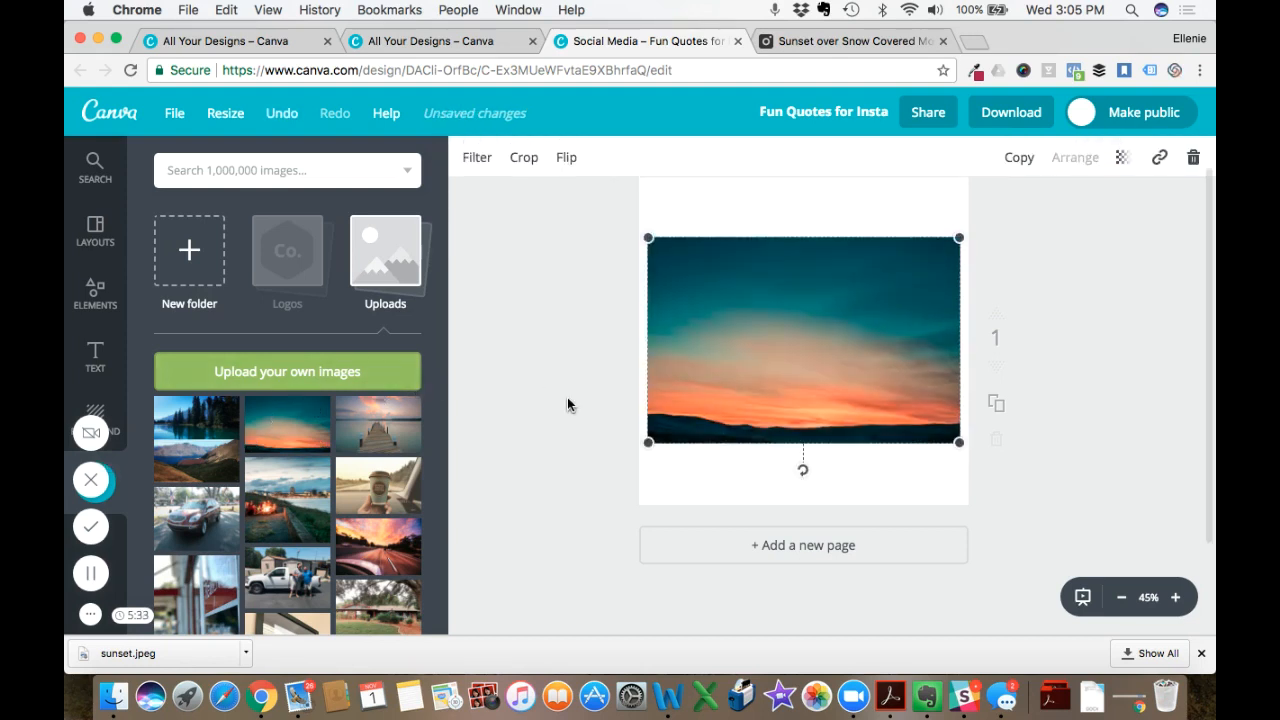
drag(648, 273, 611, 229)
drag(959, 242, 1027, 224)
drag(1014, 480, 1058, 547)
drag(600, 515, 545, 541)
click(491, 440)
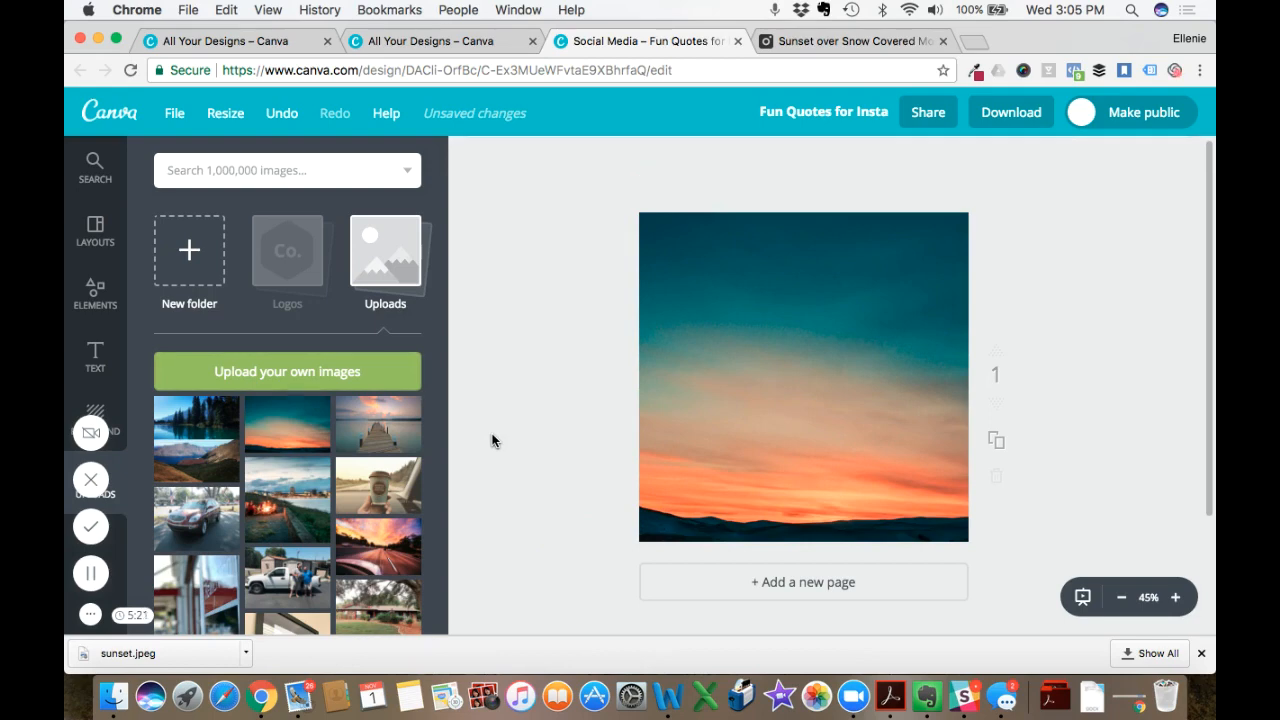
- Add a heading over the sunset image with the text "Inspiring Quote"
click(95, 355)
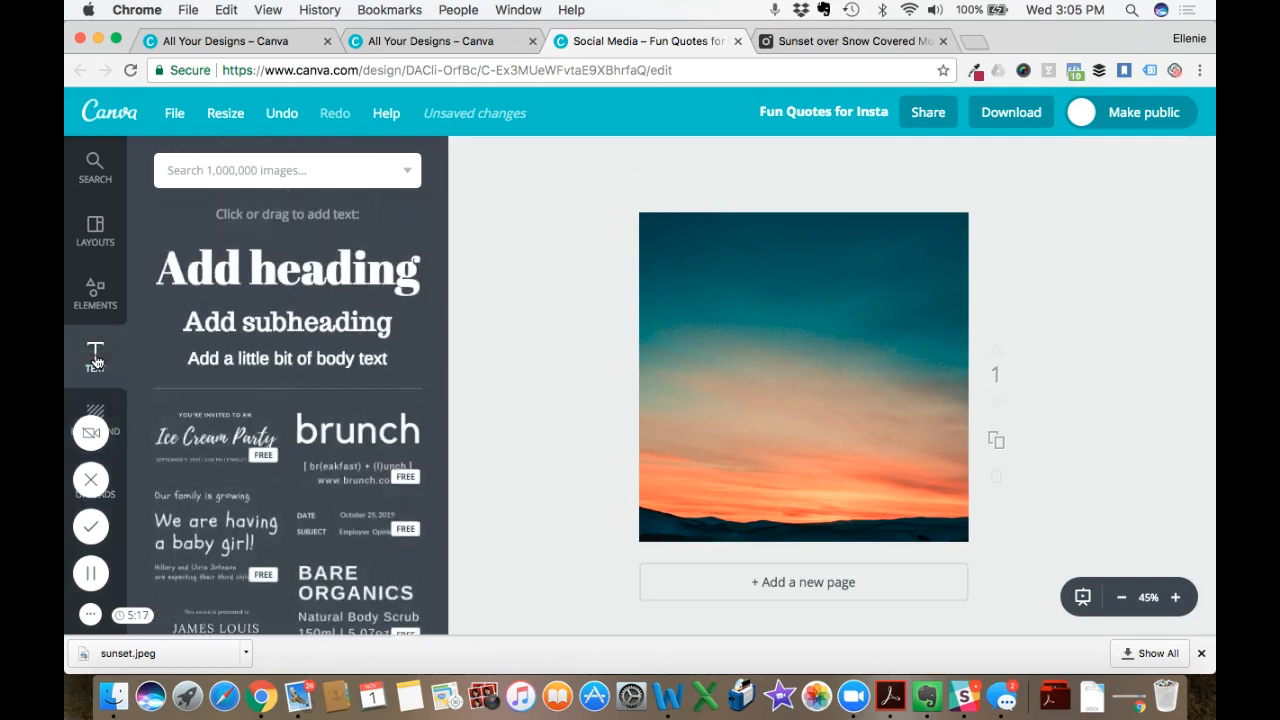
click(287, 277)
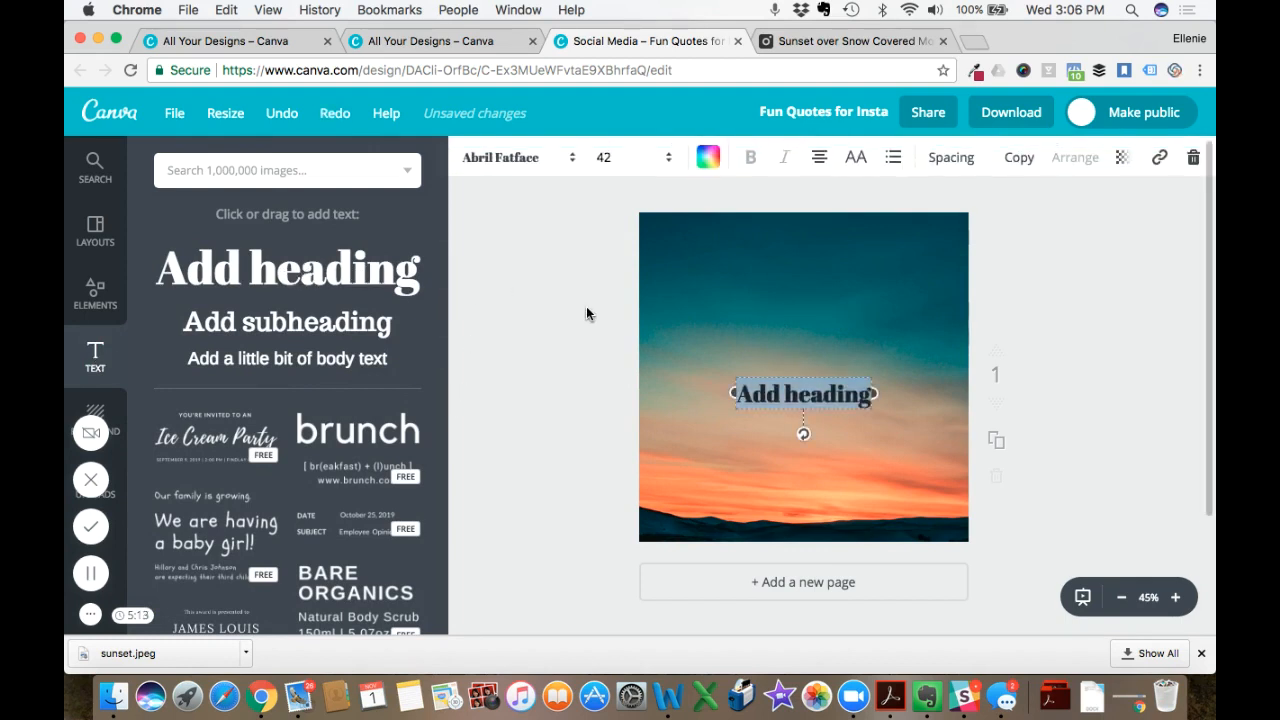
text(Inspiring)
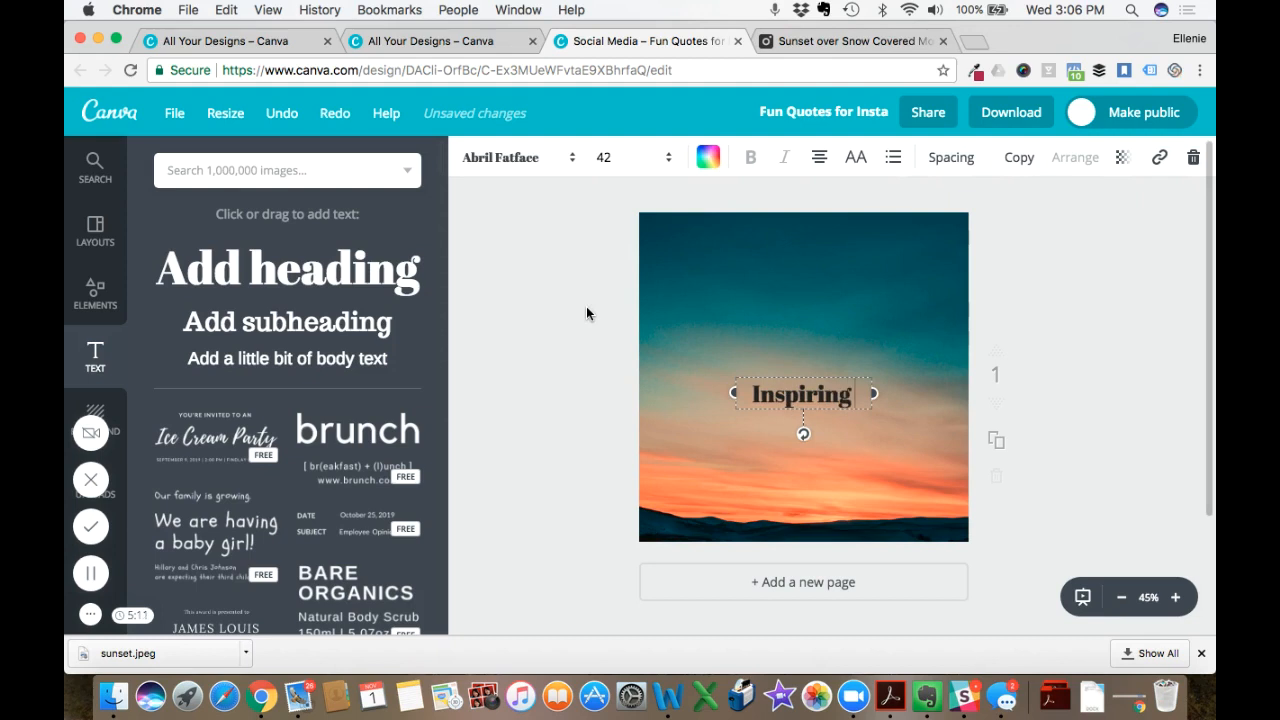
text( Quote)
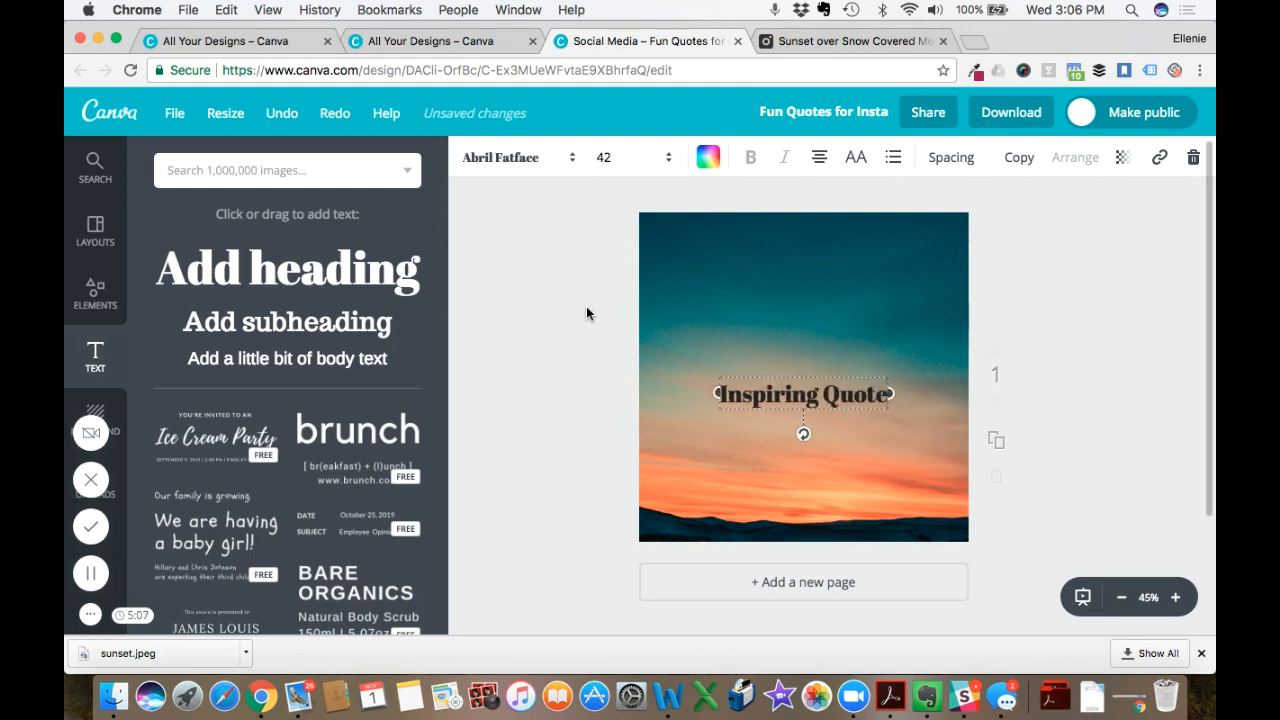
- Replace the heading text with "Be Inspired." and move it up slightly on the sunset image
key(BackSpace)
key(BackSpace)
key(BackSpace)
key(BackSpace)
key(BackSpace)
key(BackSpace)
key(BackSpace)
key(BackSpace)
key(BackSpace)
key(BackSpace)
key(BackSpace)
key(BackSpace)
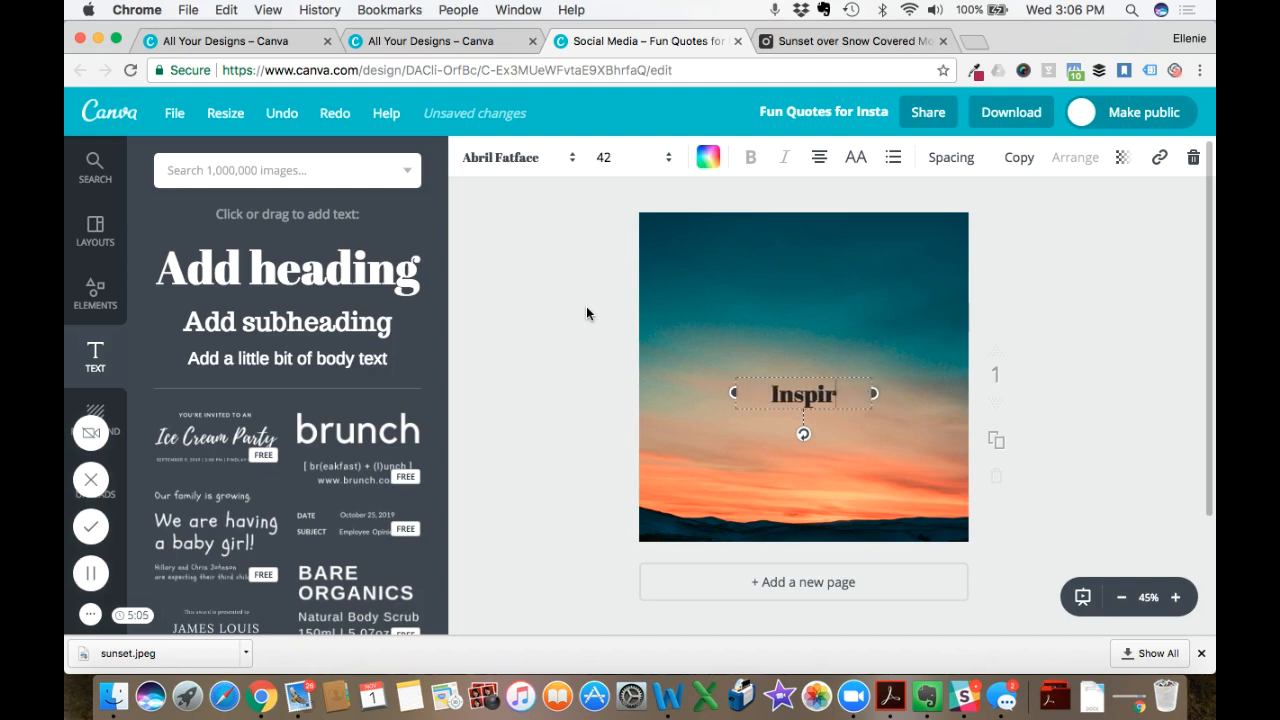
key(BackSpace)
key(BackSpace)
key(BackSpace)
text(Be Inspired.)
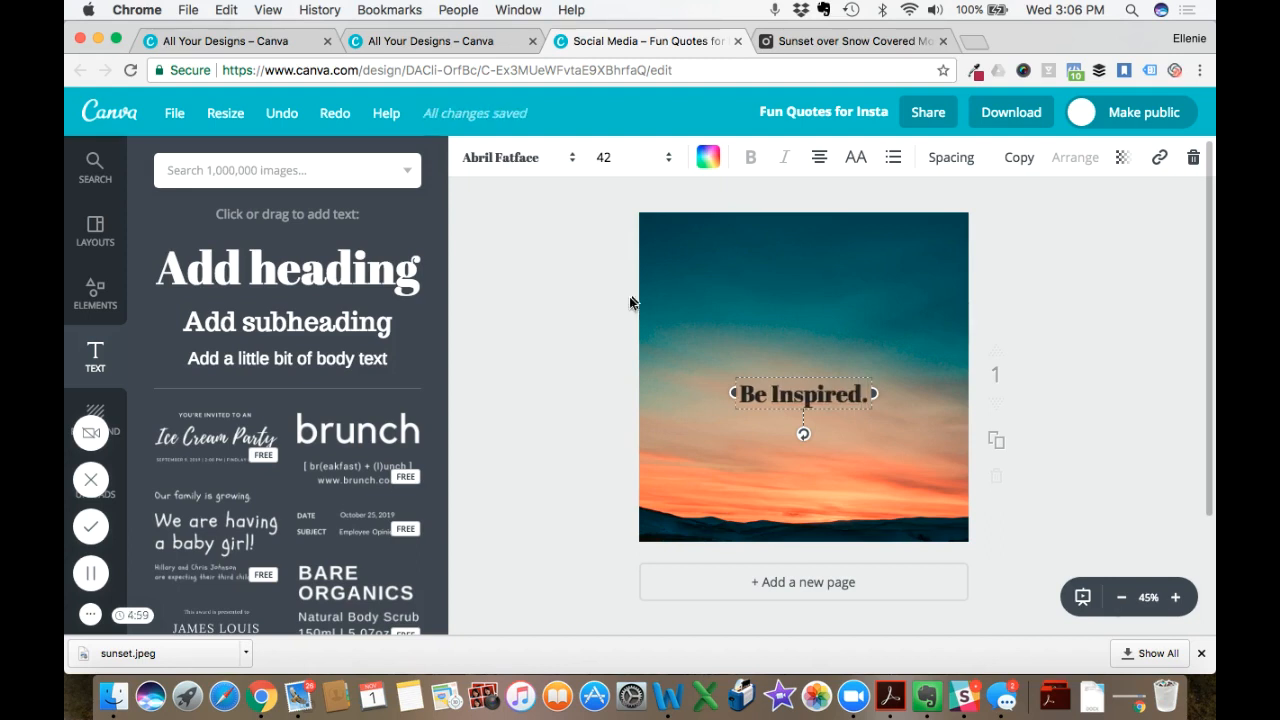
drag(807, 372, 811, 329)
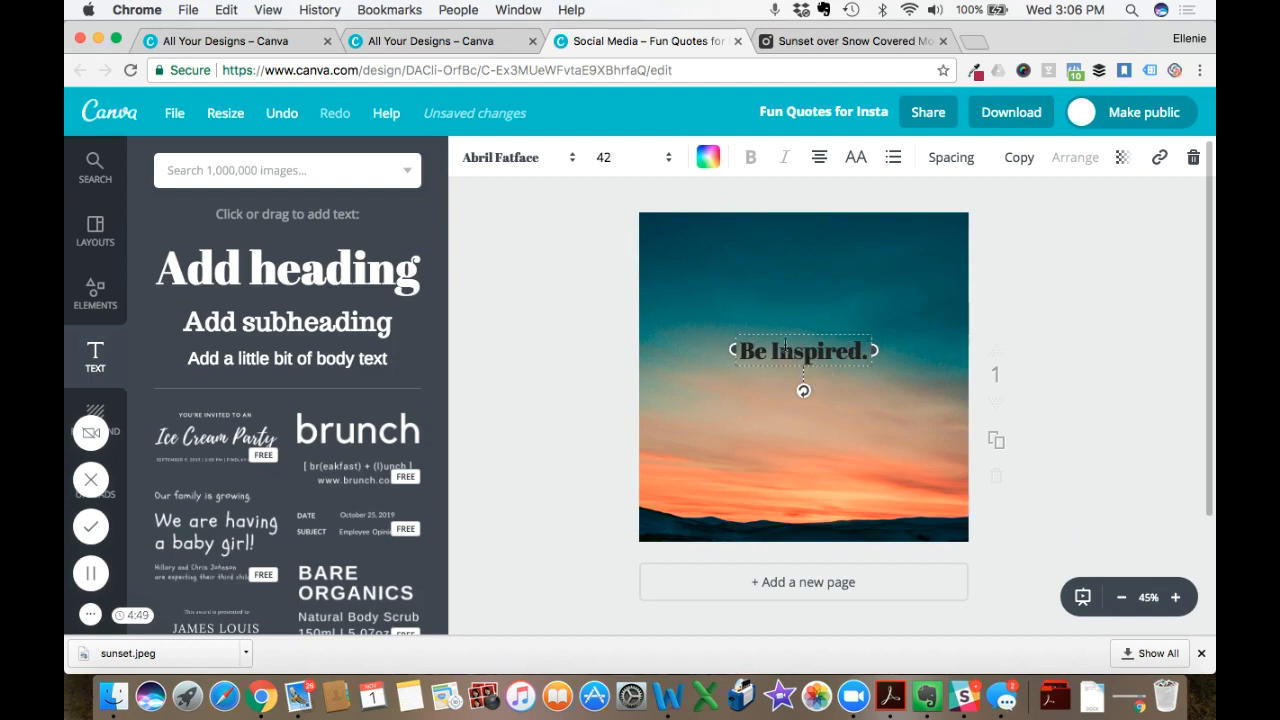
- Change the "Be Inspired." heading's font to Amaranth
click(505, 160)
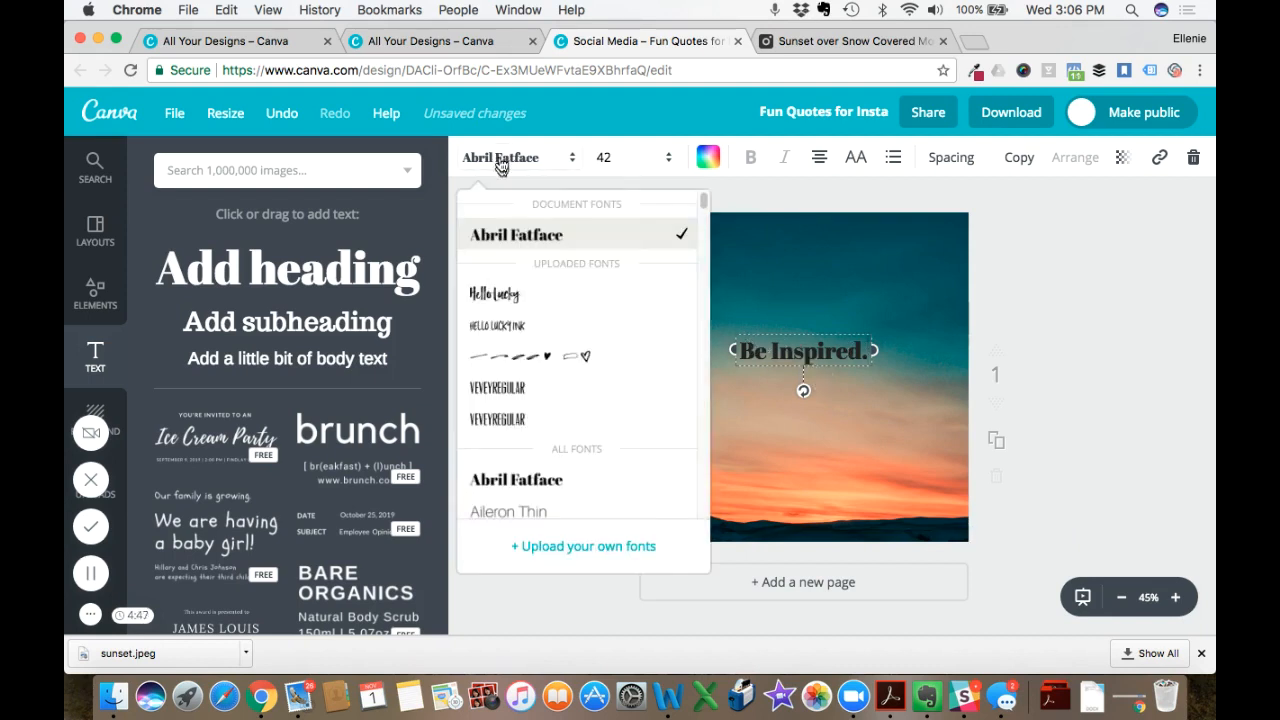
scroll(533, 352, down, 2)
scroll(531, 349, up, 1)
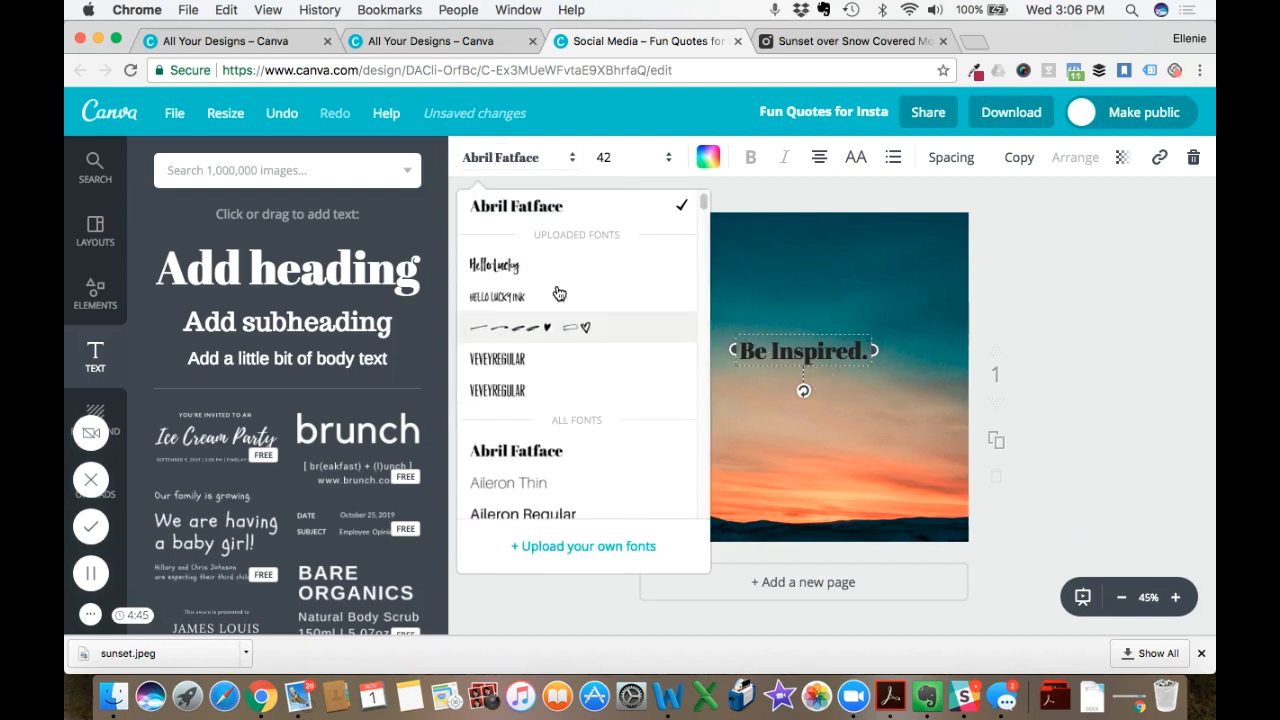
scroll(548, 380, down, 2)
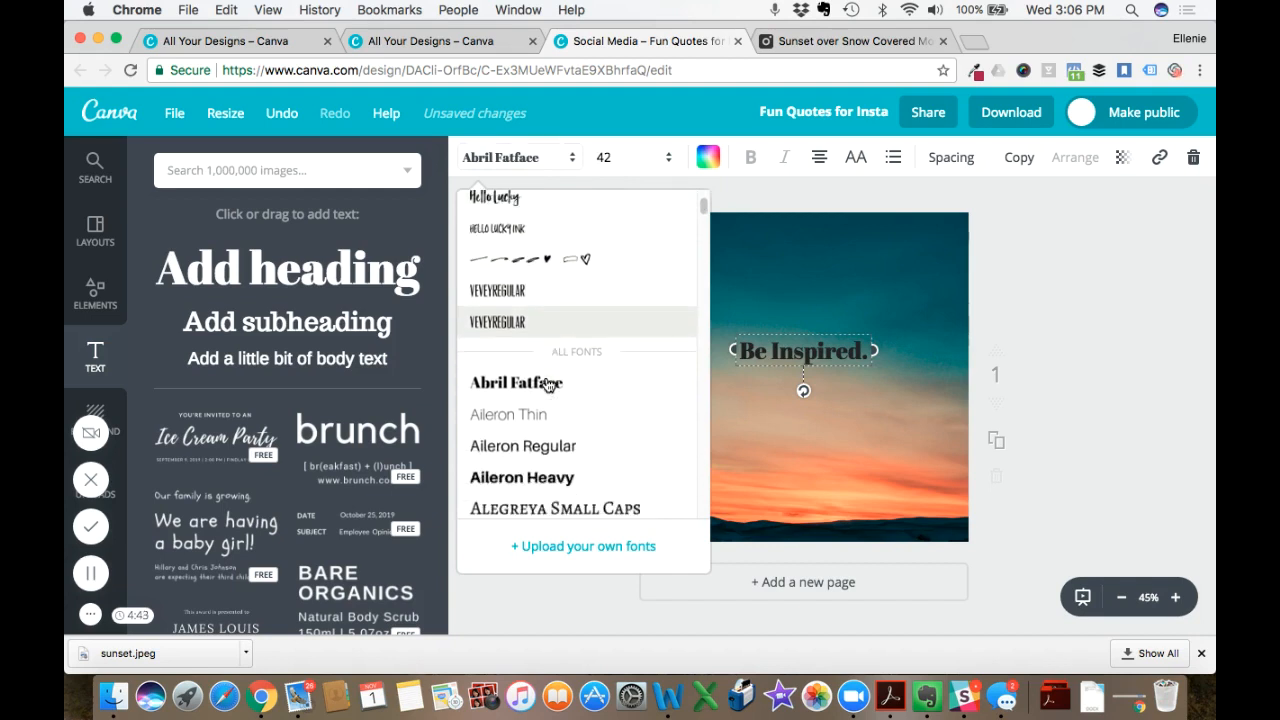
scroll(560, 332, down, 6)
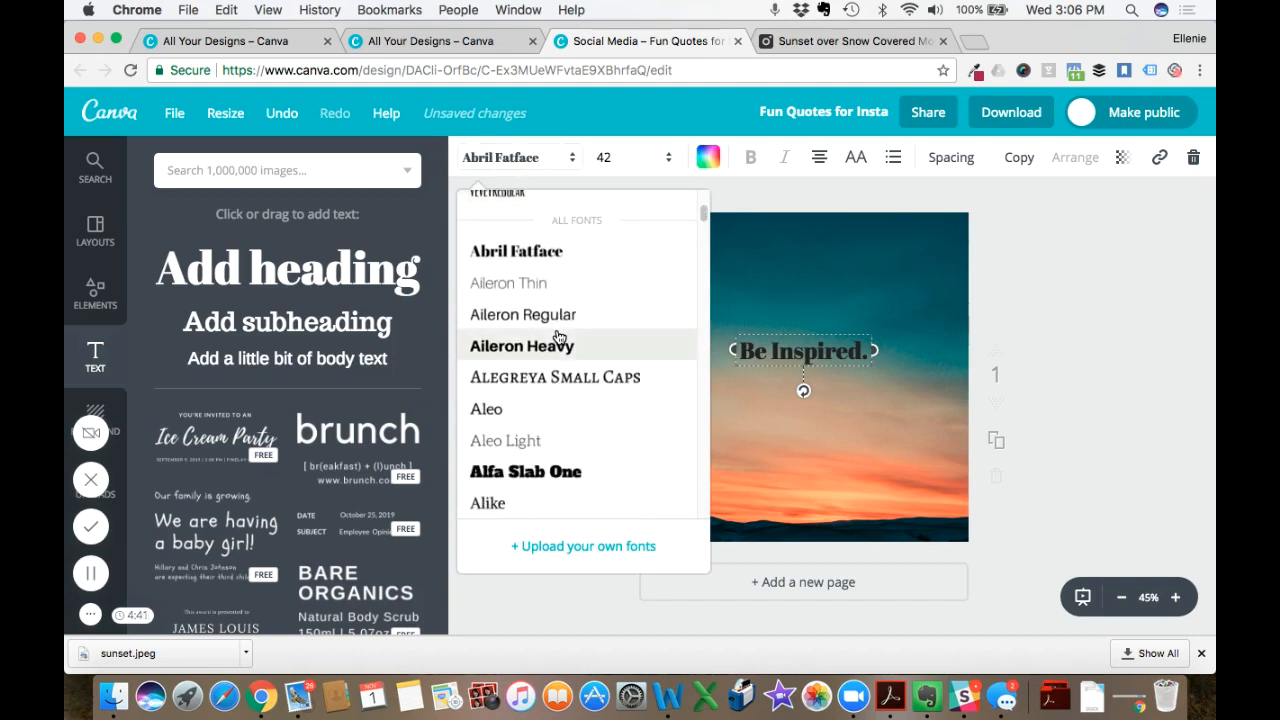
scroll(559, 337, down, 5)
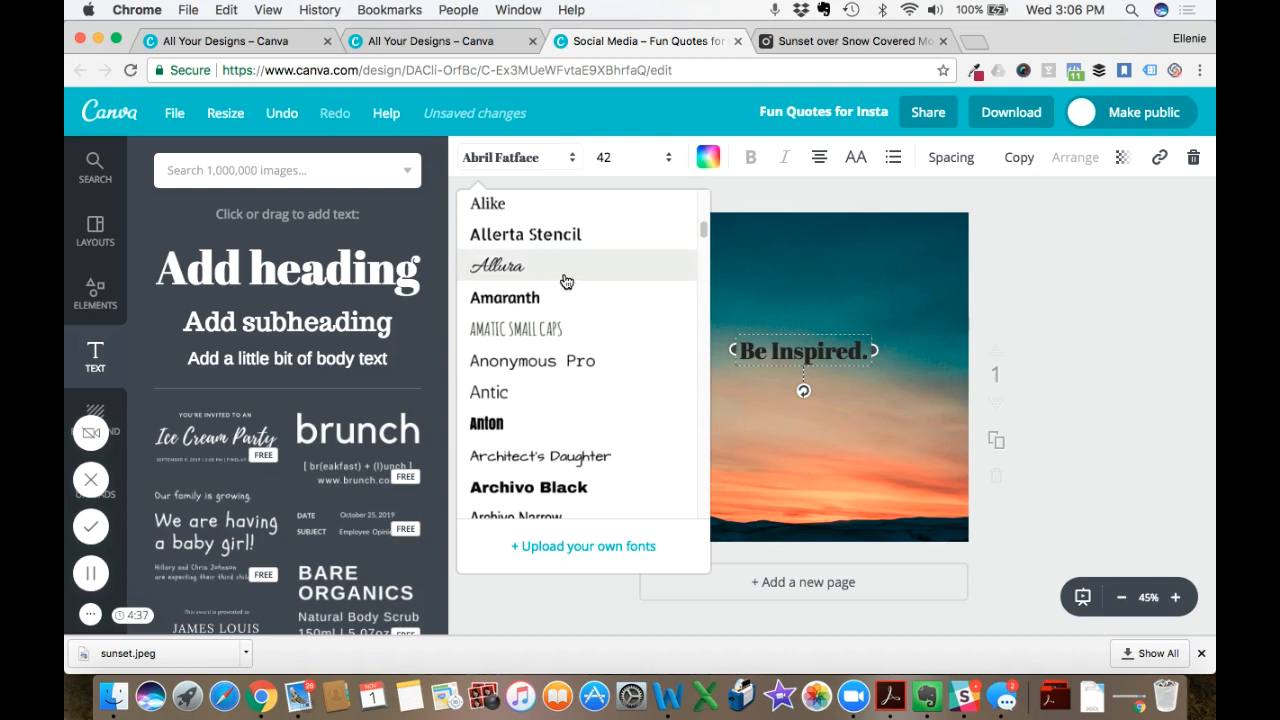
click(551, 300)
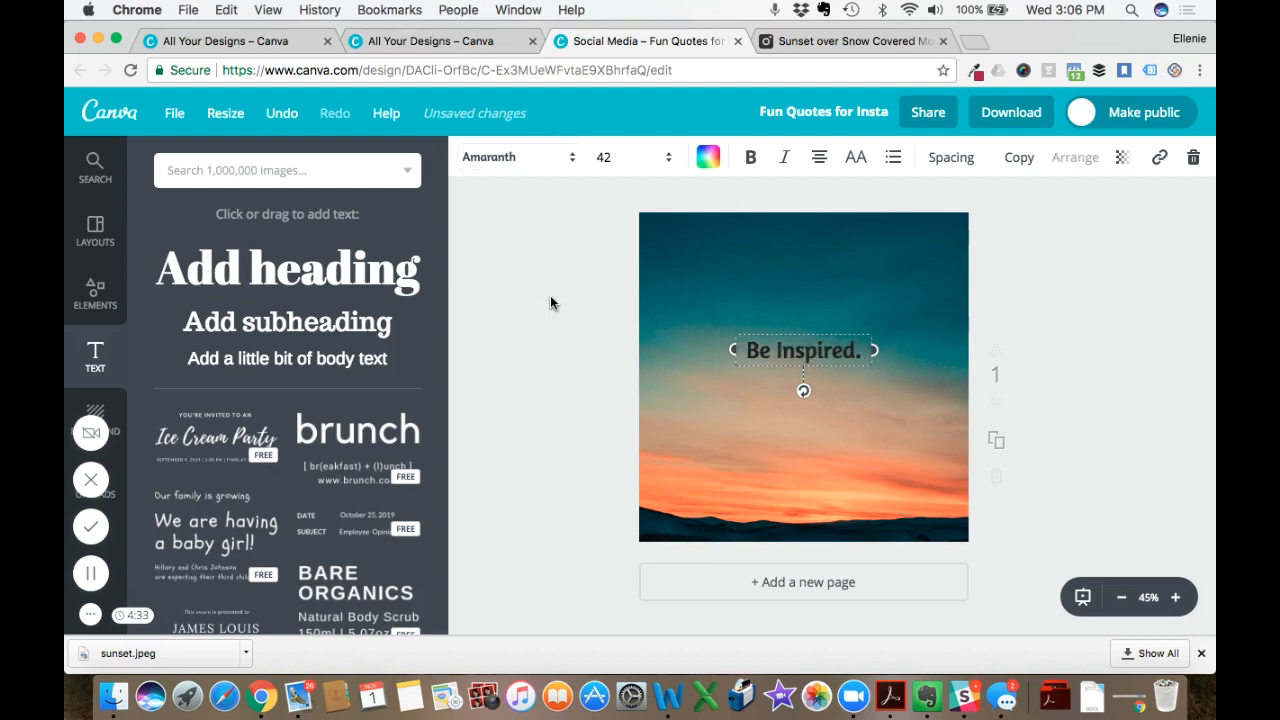
click(553, 340)
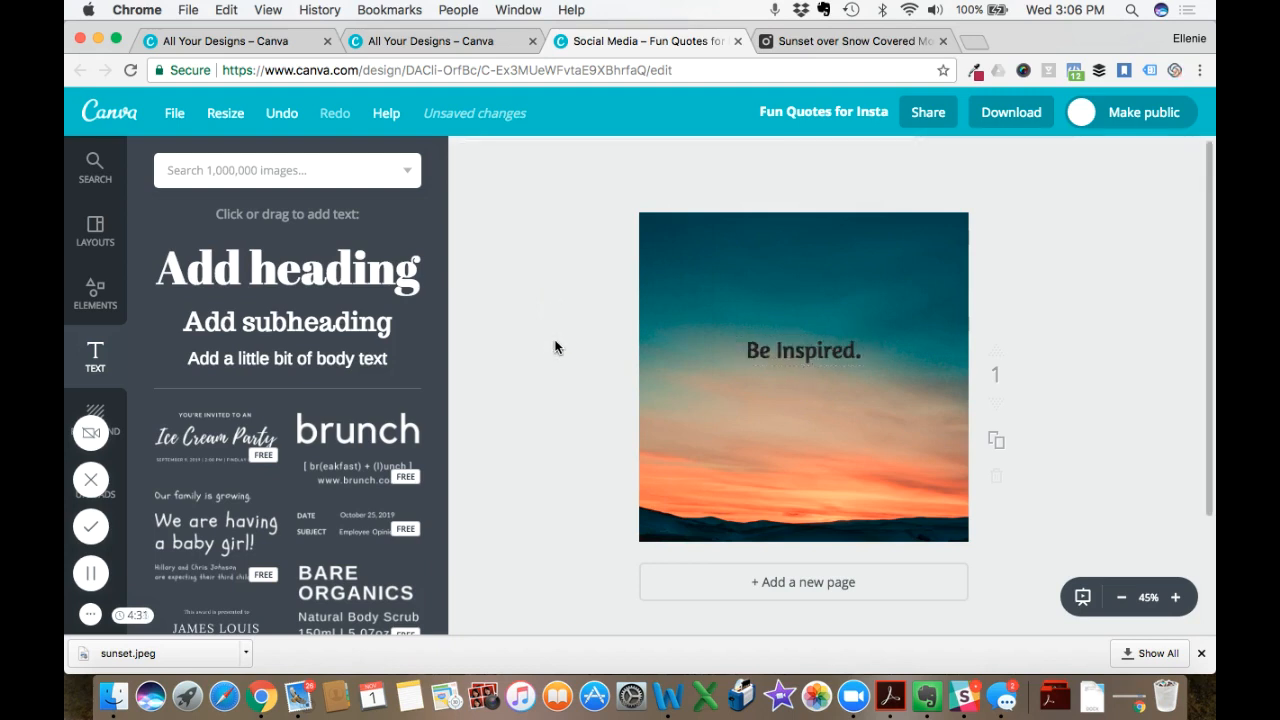
- Set the heading's font size to 48 and move it up into the dark sky near the canvas's upper edge
click(803, 356)
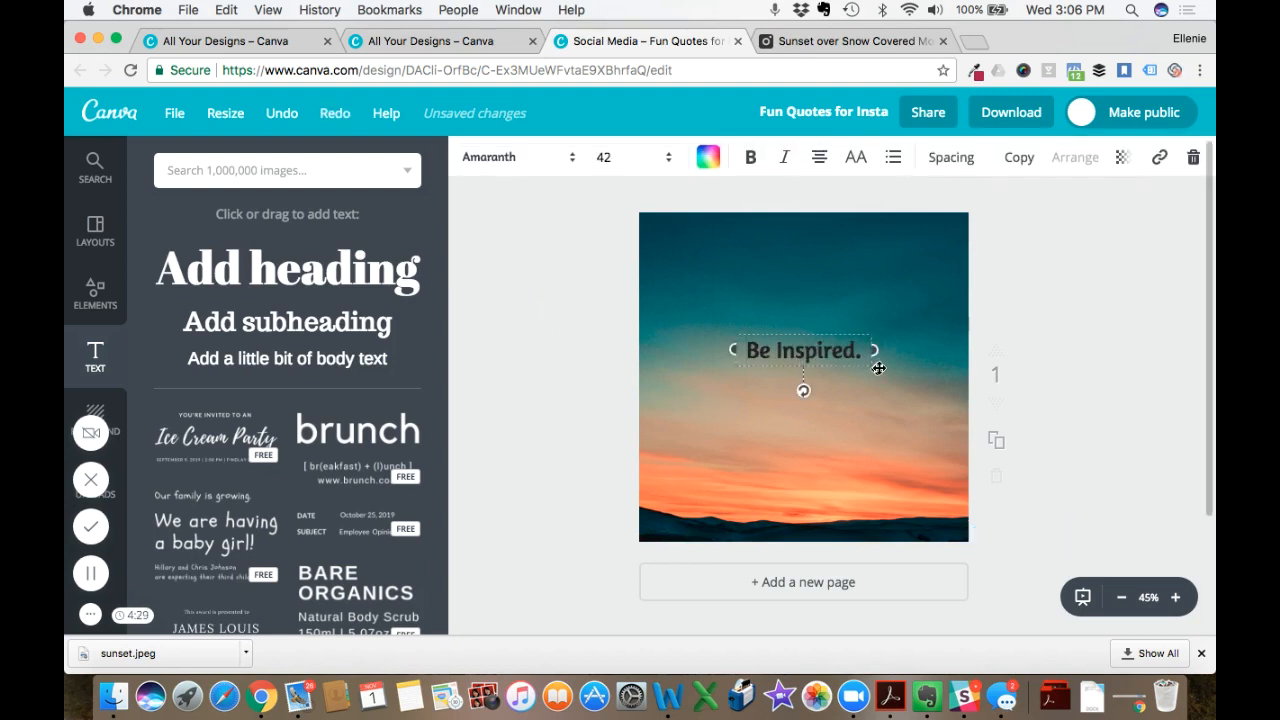
click(612, 157)
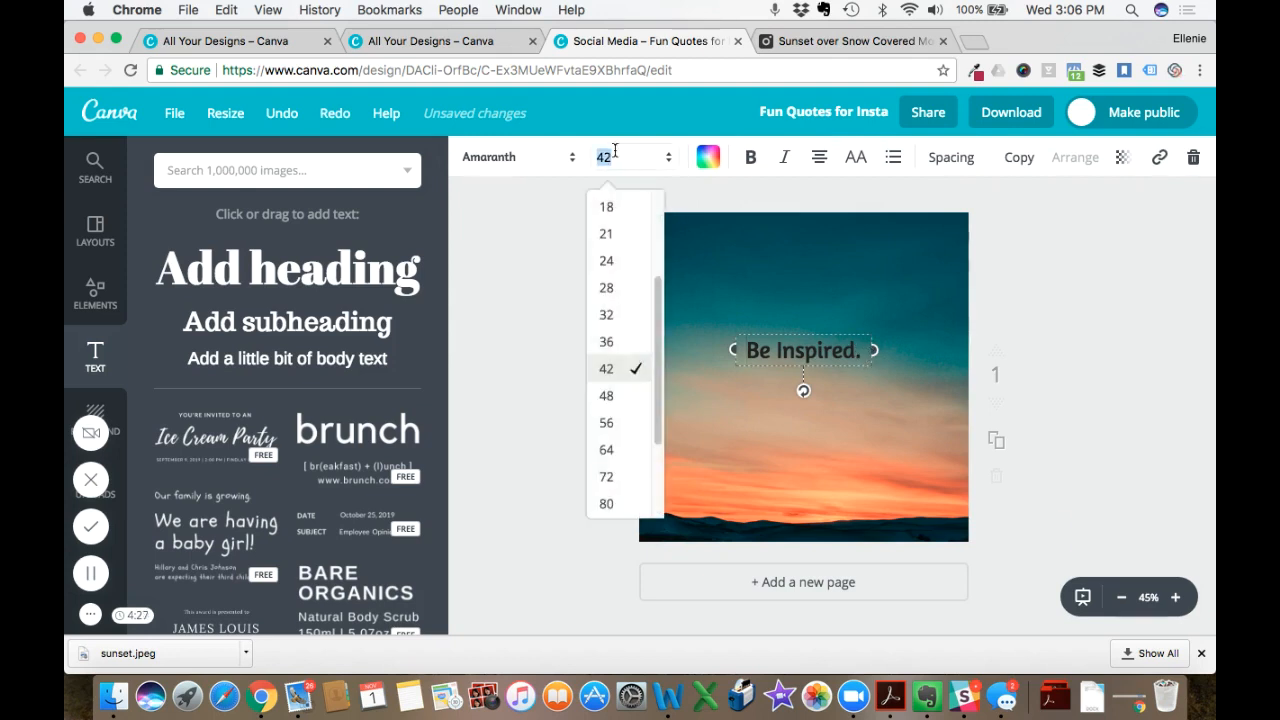
click(618, 397)
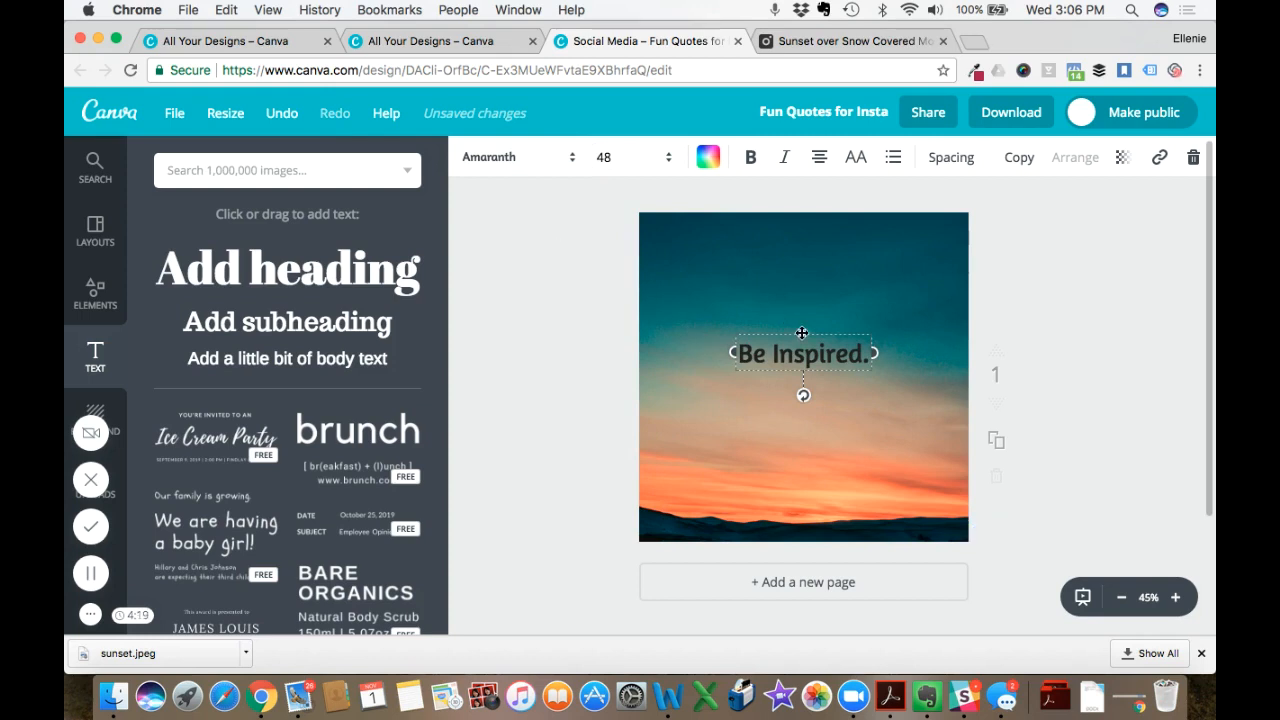
drag(802, 333, 804, 258)
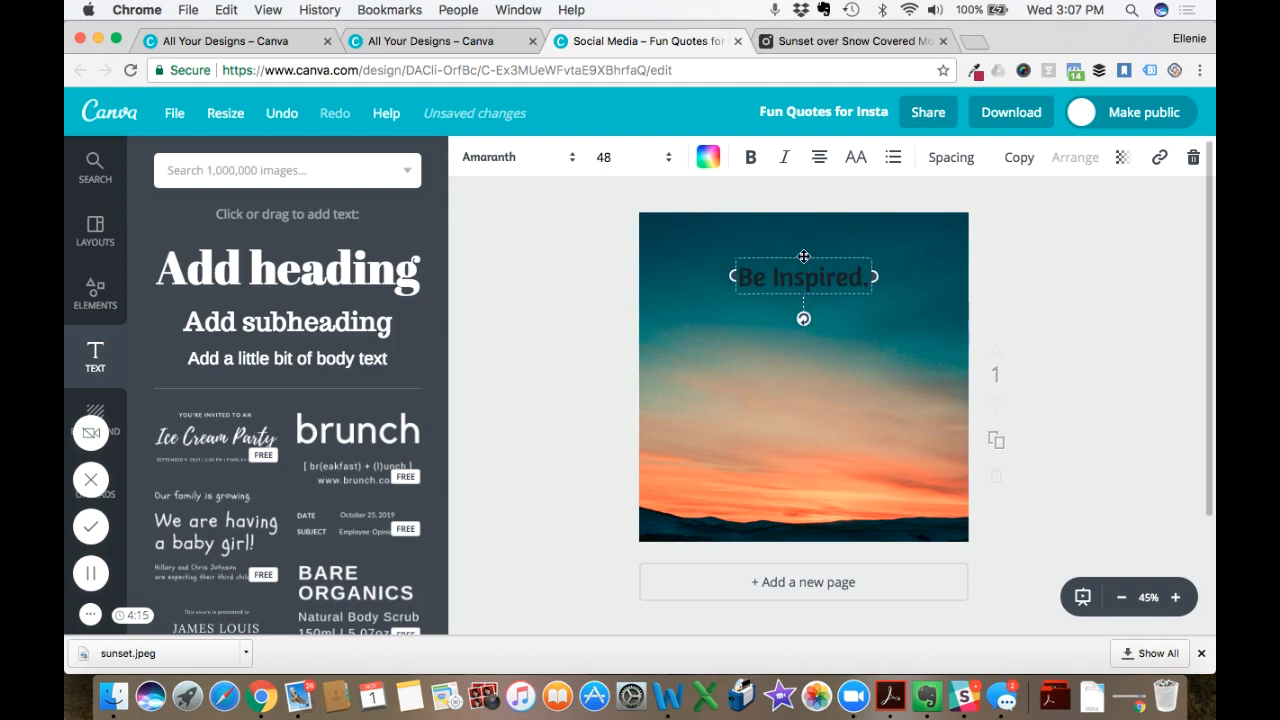
click(588, 287)
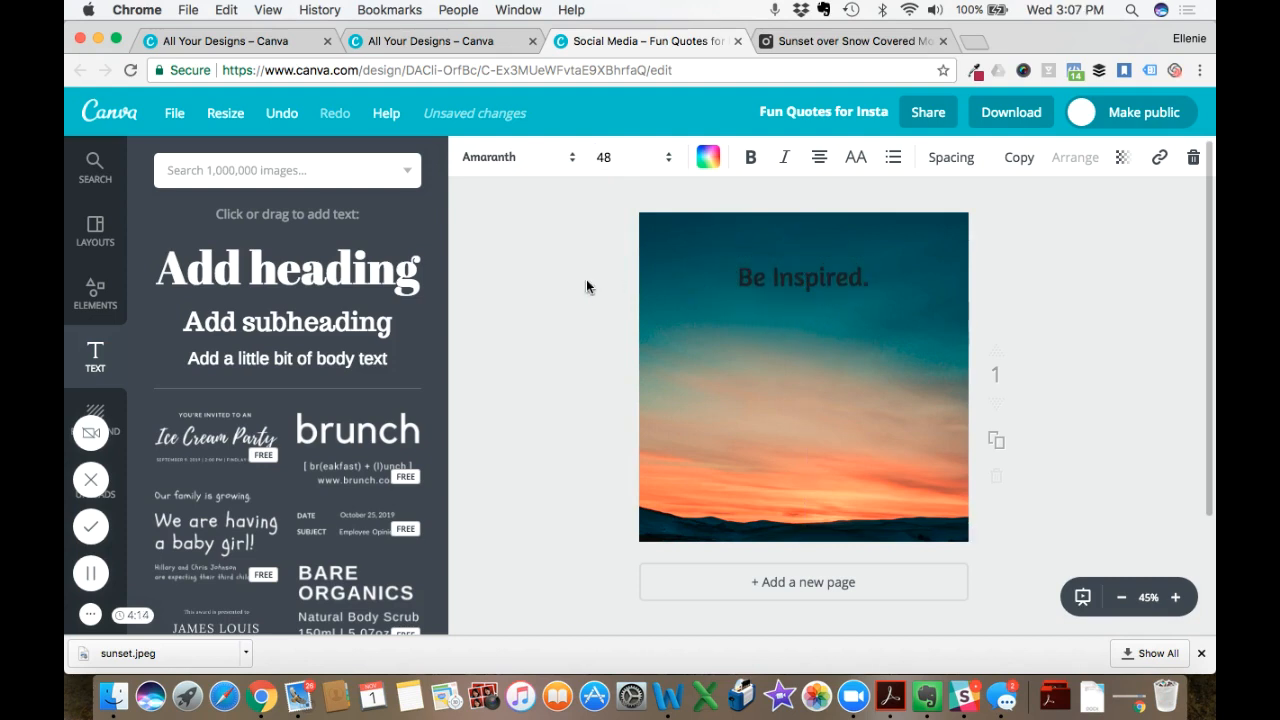
- Recolor the "Be Inspired." heading white from the default palette
click(801, 282)
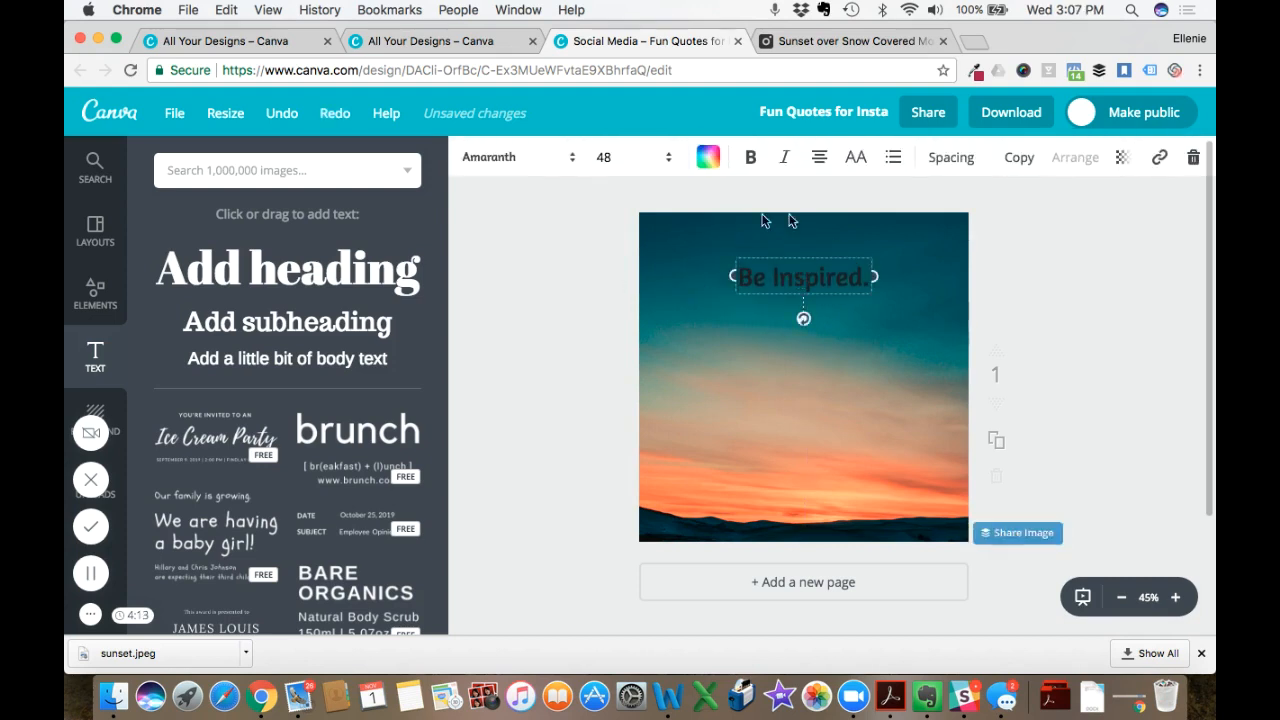
click(708, 158)
click(873, 447)
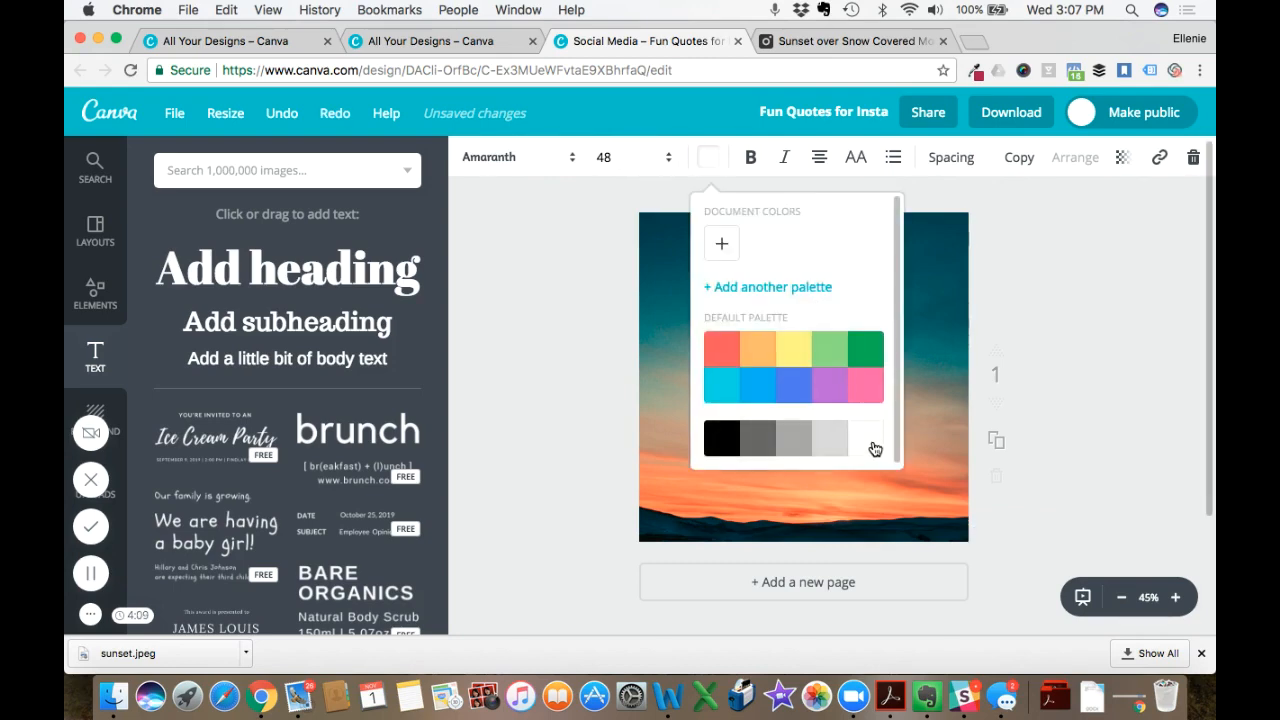
click(581, 306)
click(581, 306)
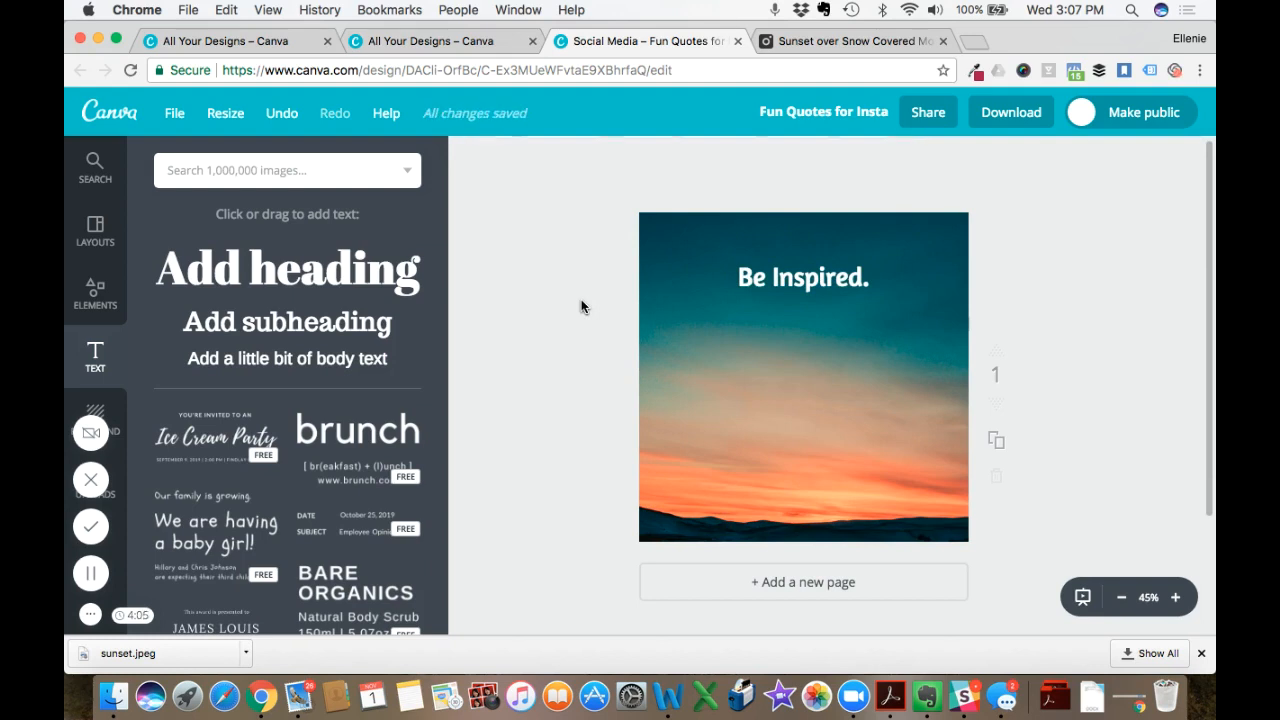
- Recolor the heading black from the default palette and move it down slightly, keeping it horizontally centred
click(766, 279)
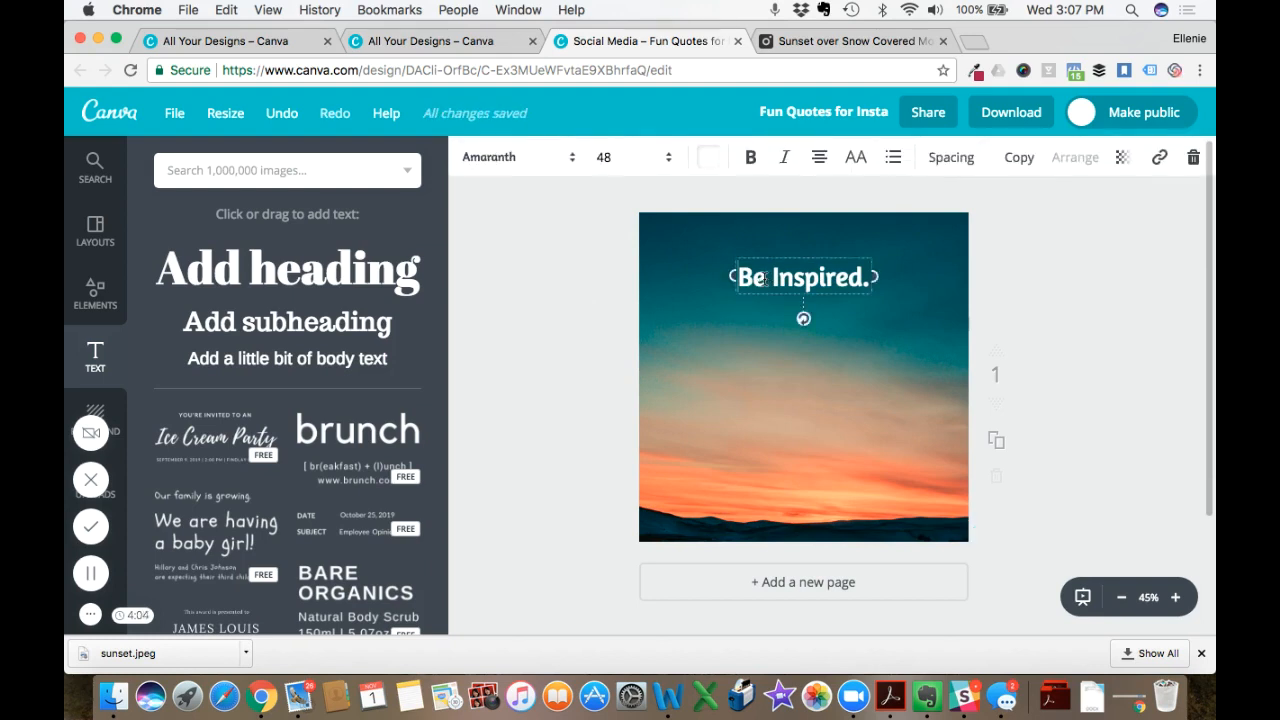
click(708, 158)
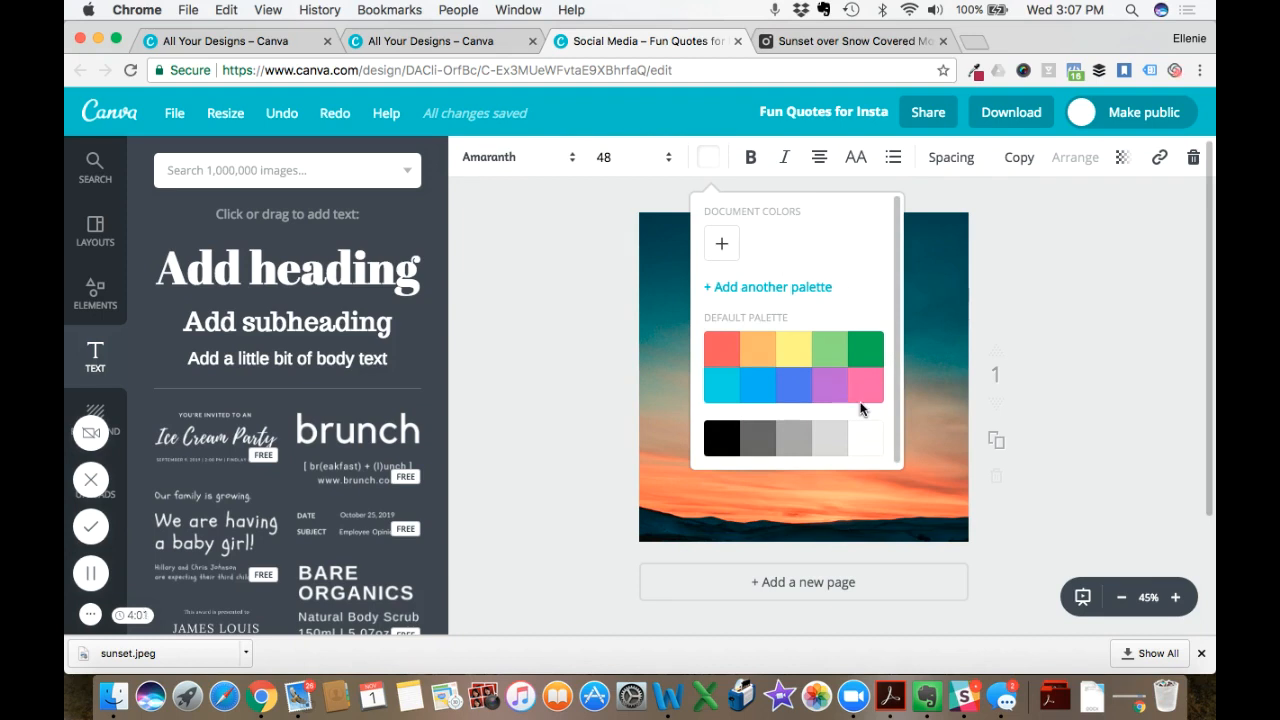
click(724, 437)
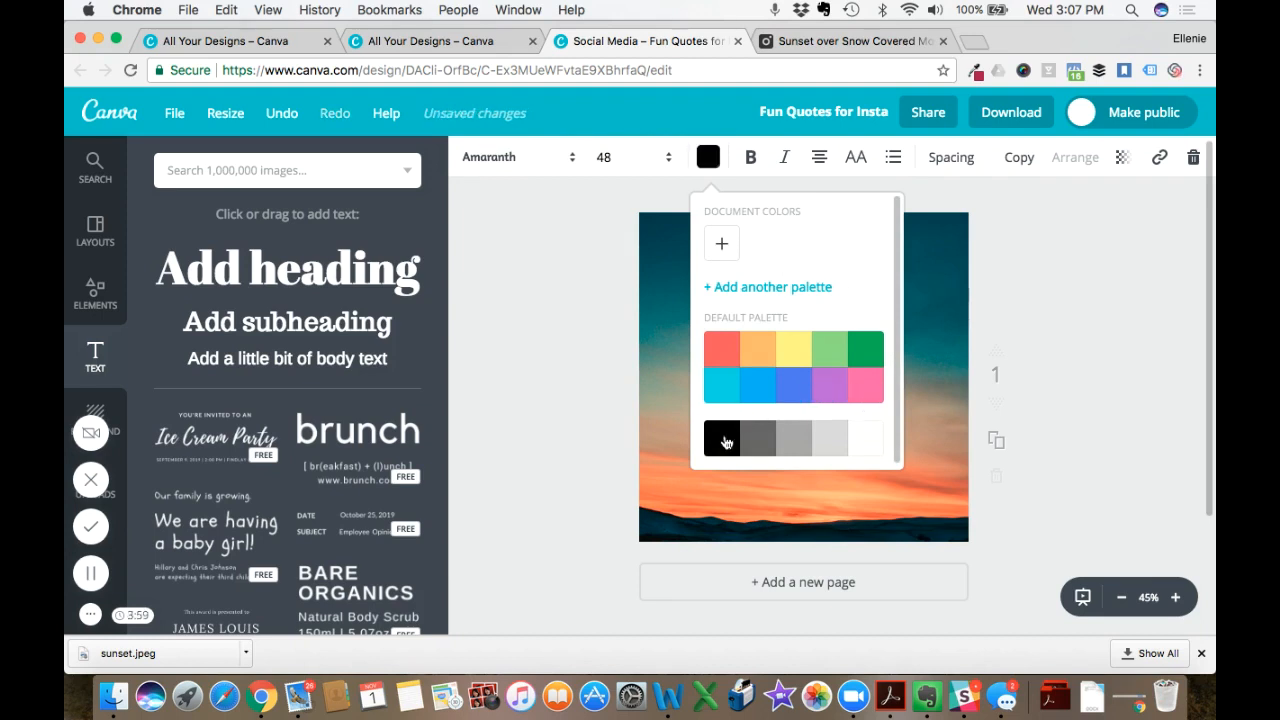
click(582, 288)
drag(832, 280, 830, 315)
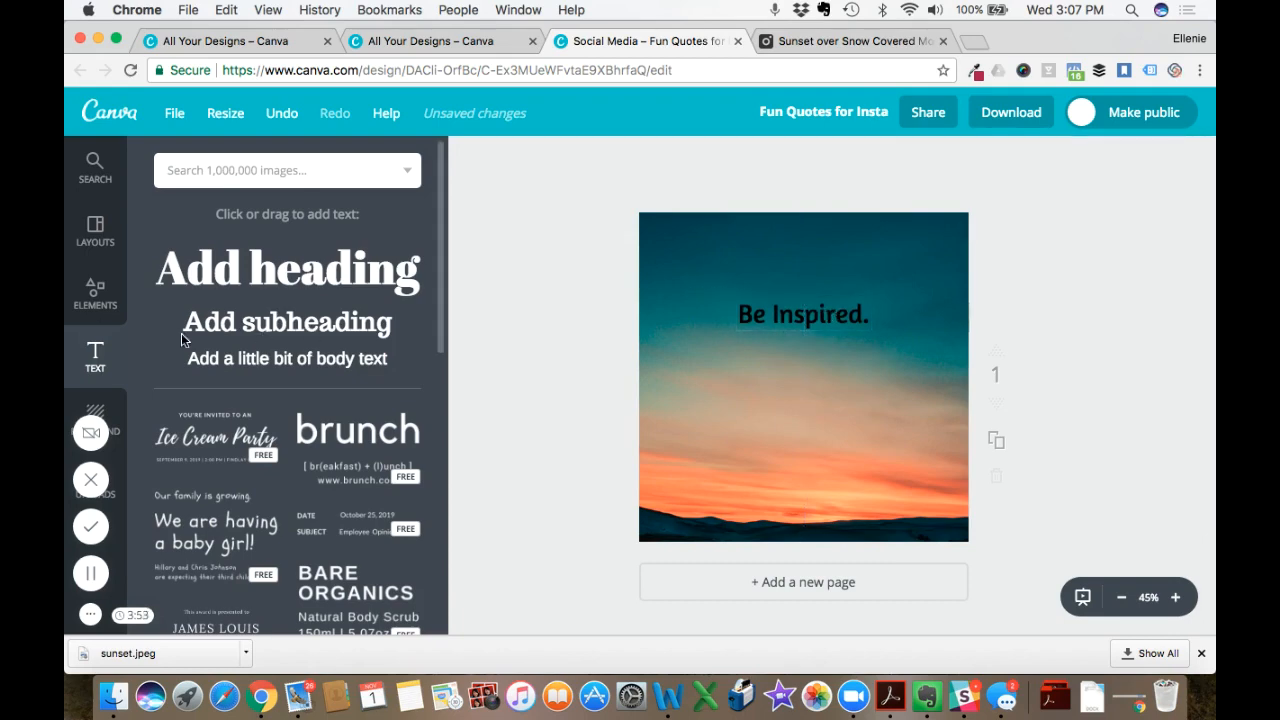
- Add a solid white square shape and resize it into a horizontal band across the heading, extending past both sides of the canvas
click(95, 293)
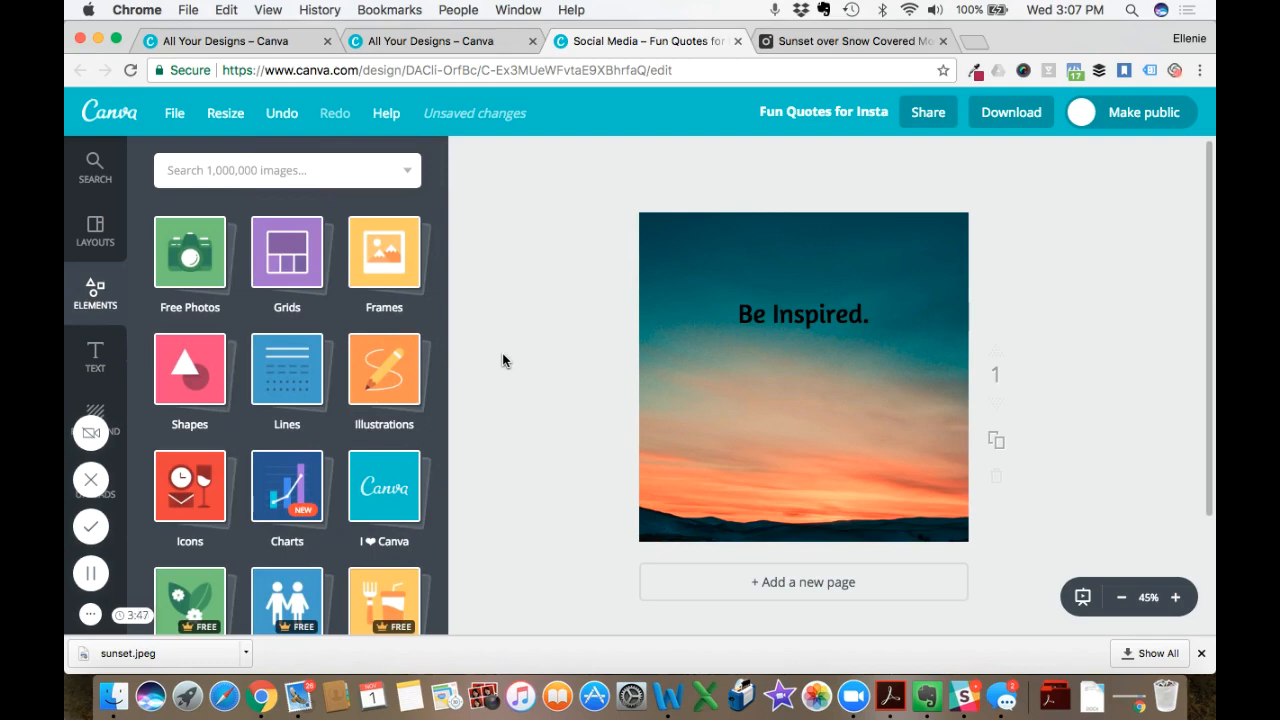
click(191, 389)
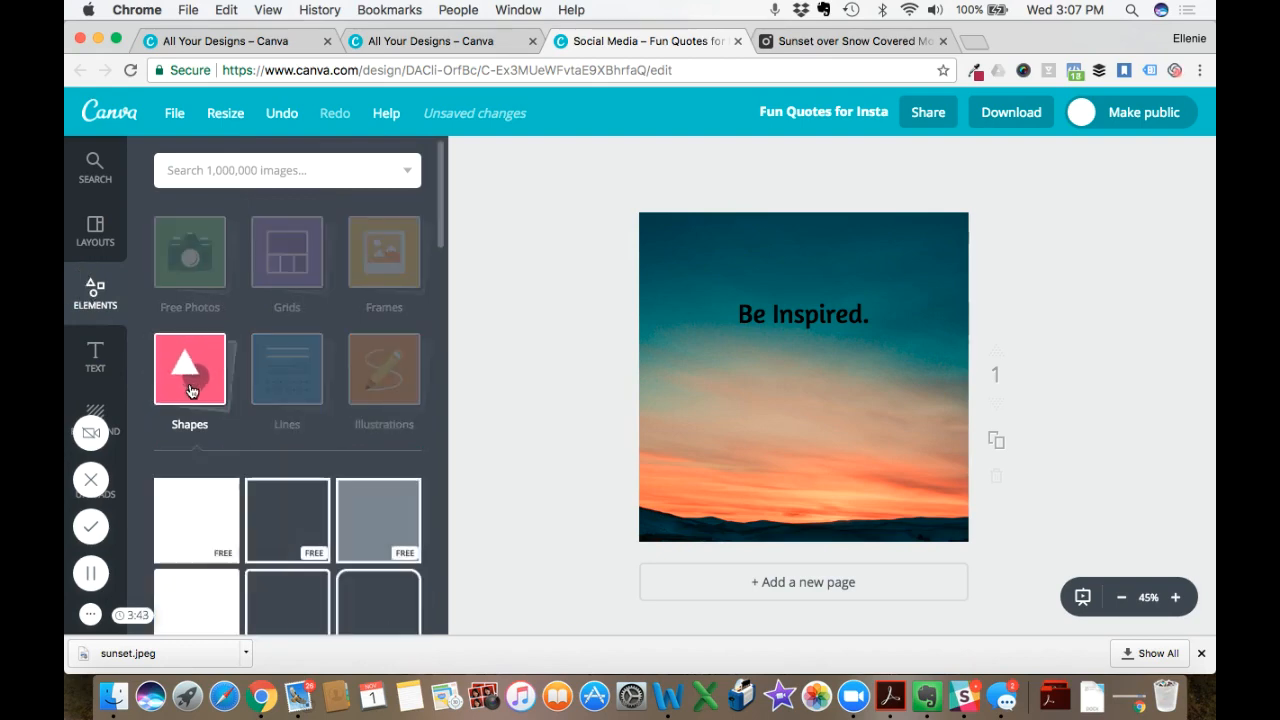
click(197, 522)
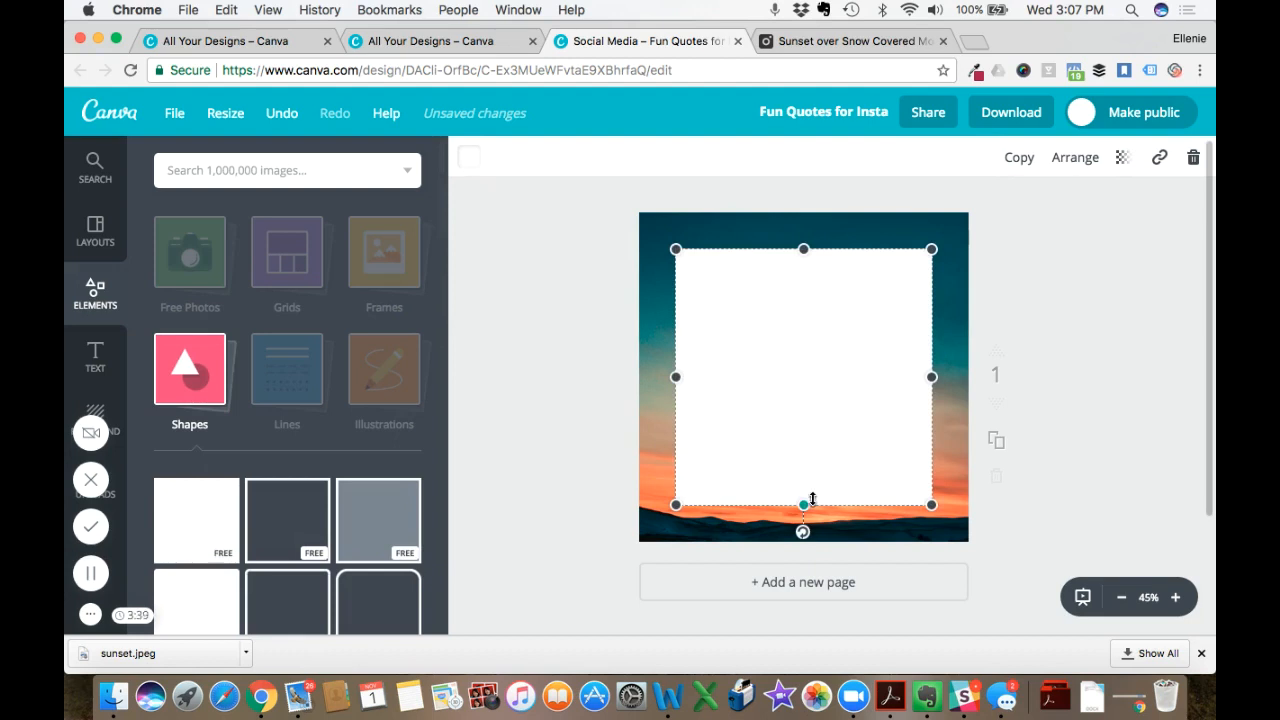
drag(803, 505, 804, 359)
drag(802, 246, 803, 262)
drag(662, 312, 605, 311)
drag(933, 310, 1009, 310)
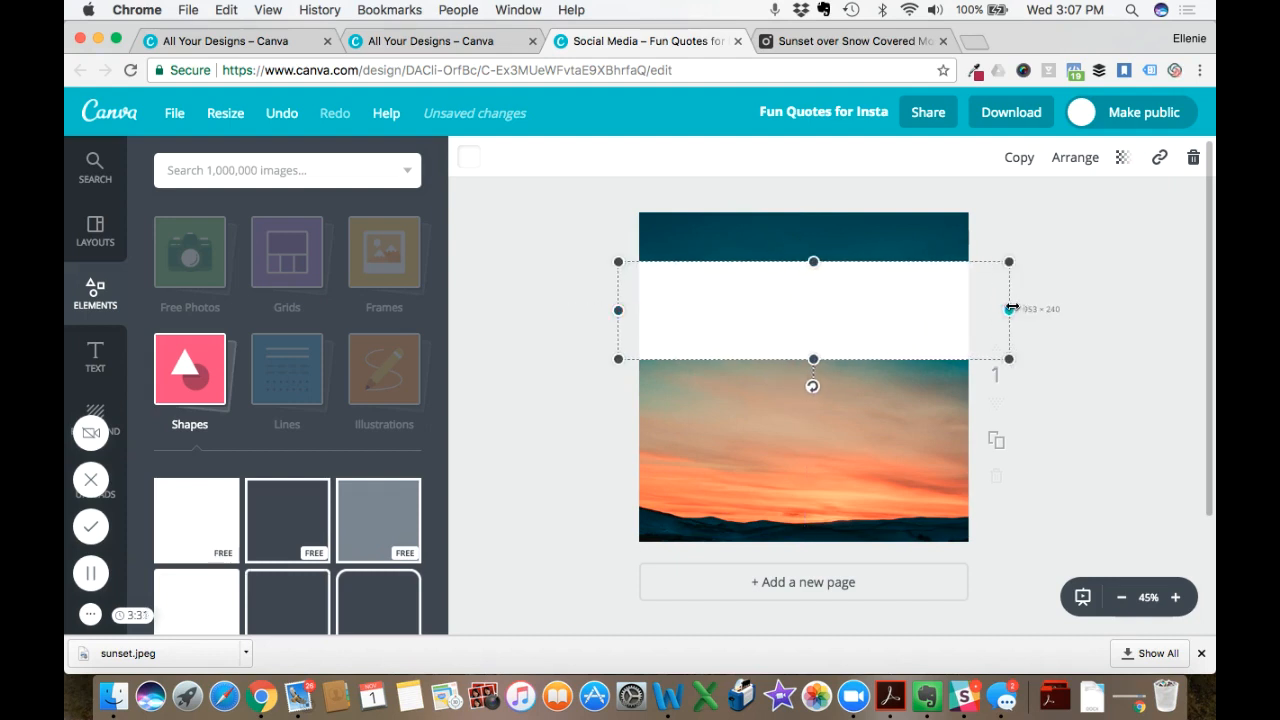
- Send the white band behind the heading and shrink its height from both edges to fit closer around the text
click(1074, 160)
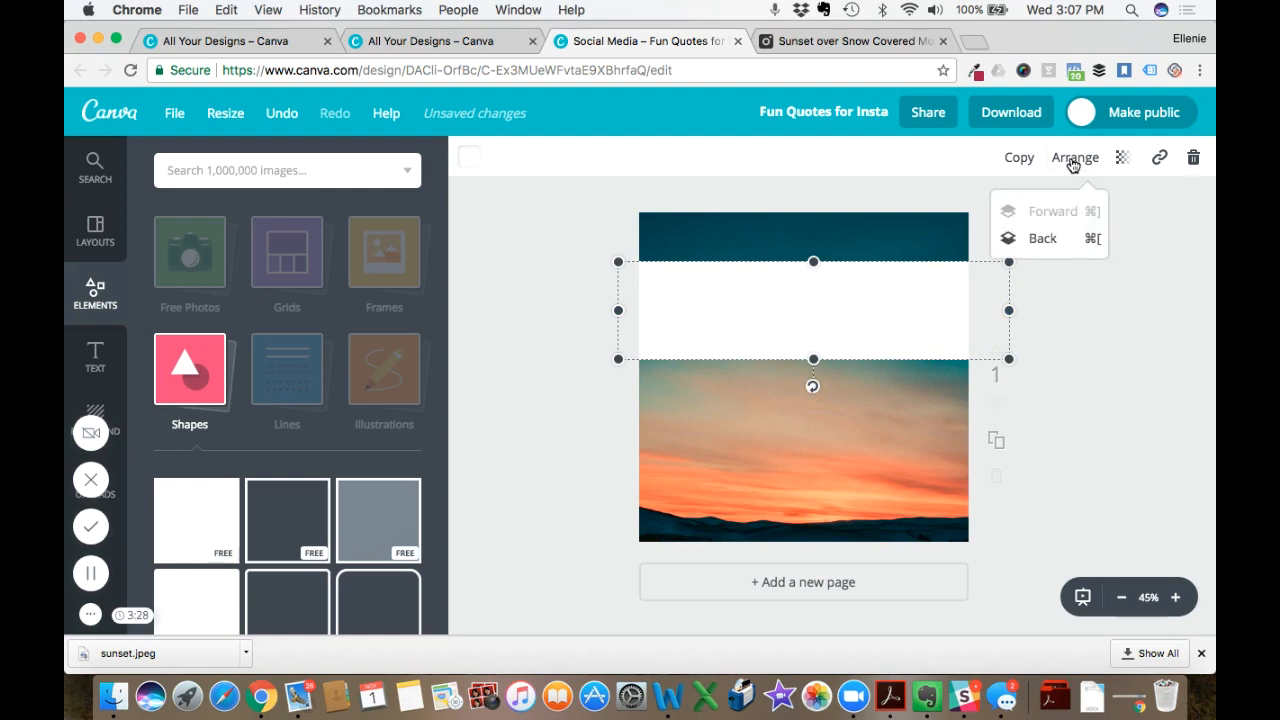
click(1054, 238)
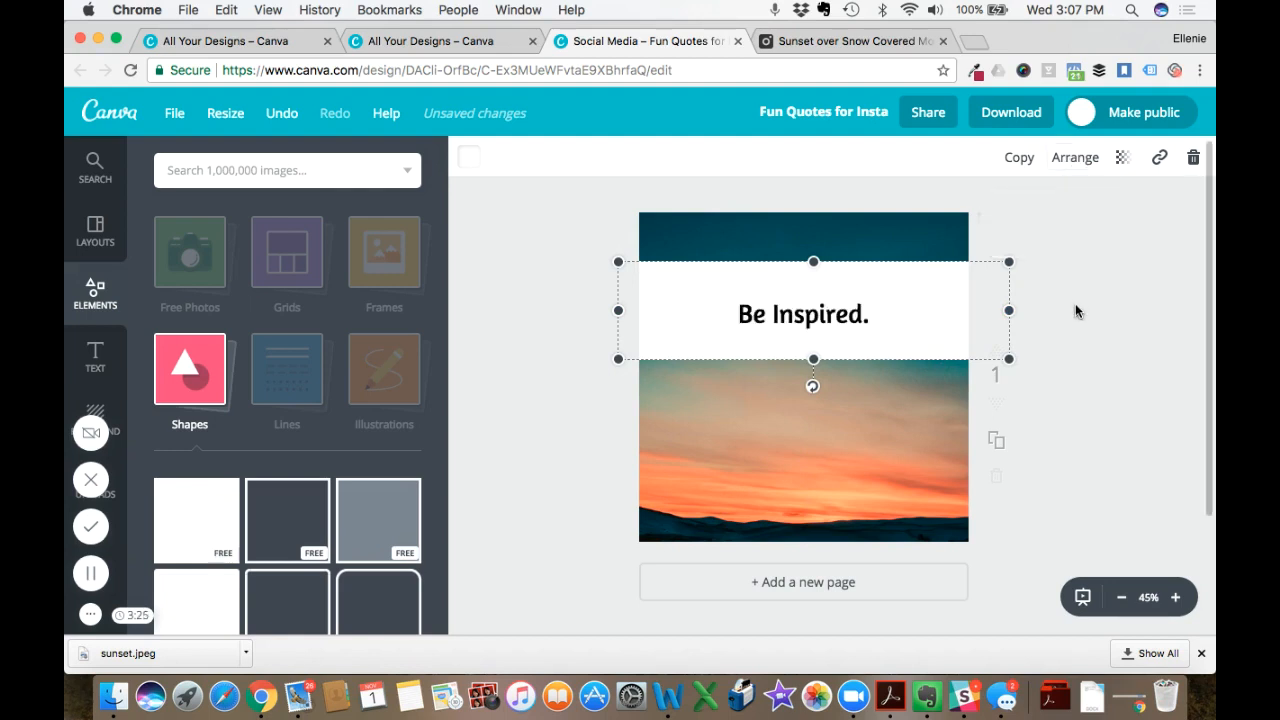
drag(813, 262, 813, 278)
drag(814, 357, 814, 348)
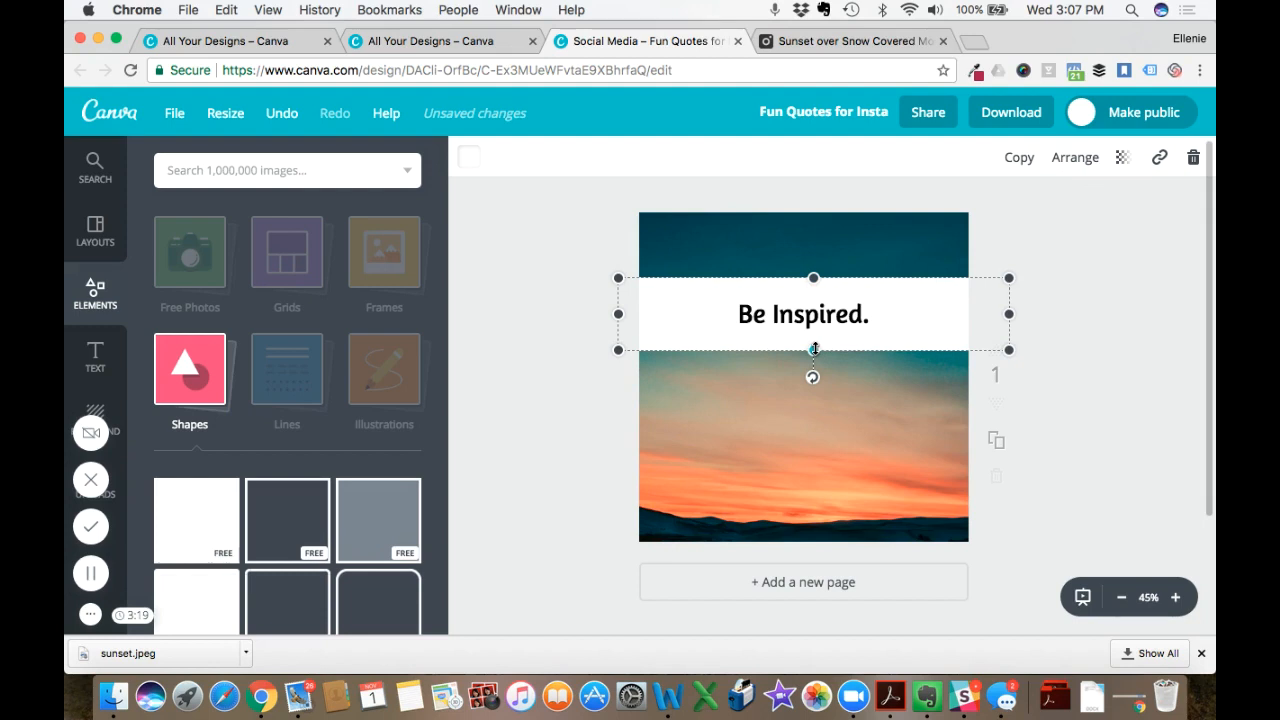
- Set the white band's transparency to 65 and deselect it
click(1123, 160)
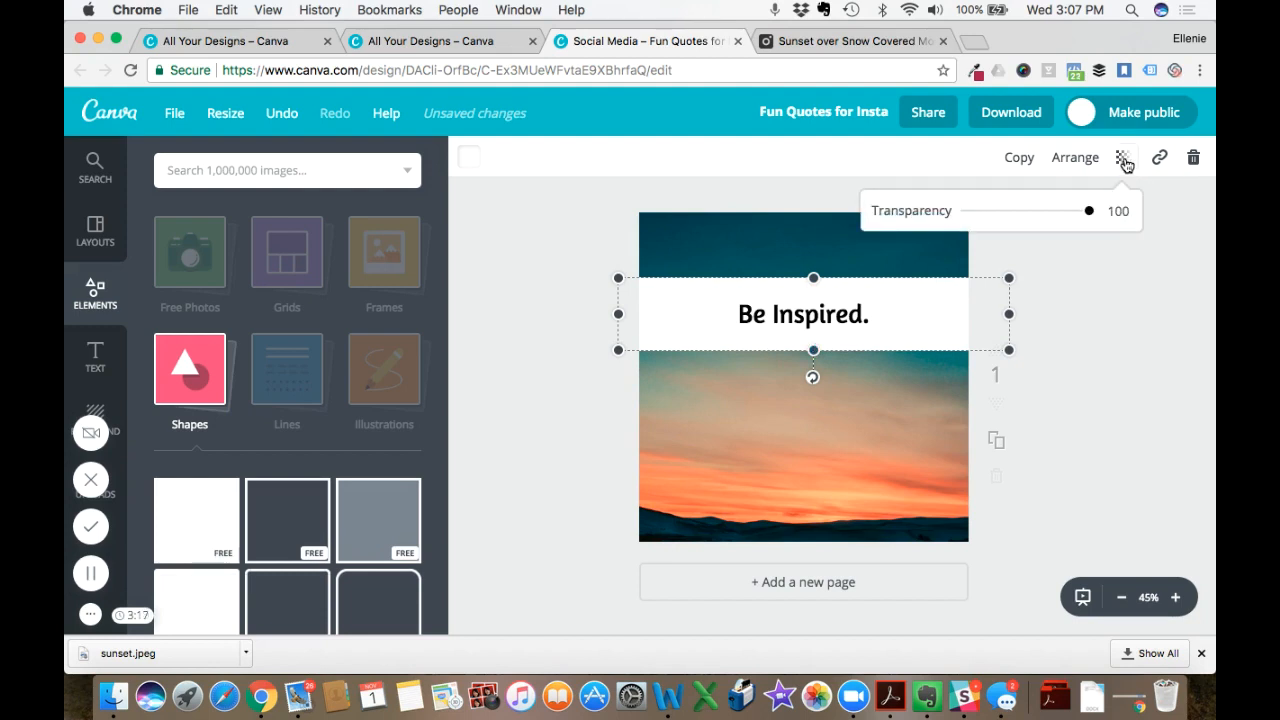
drag(1090, 216, 1048, 220)
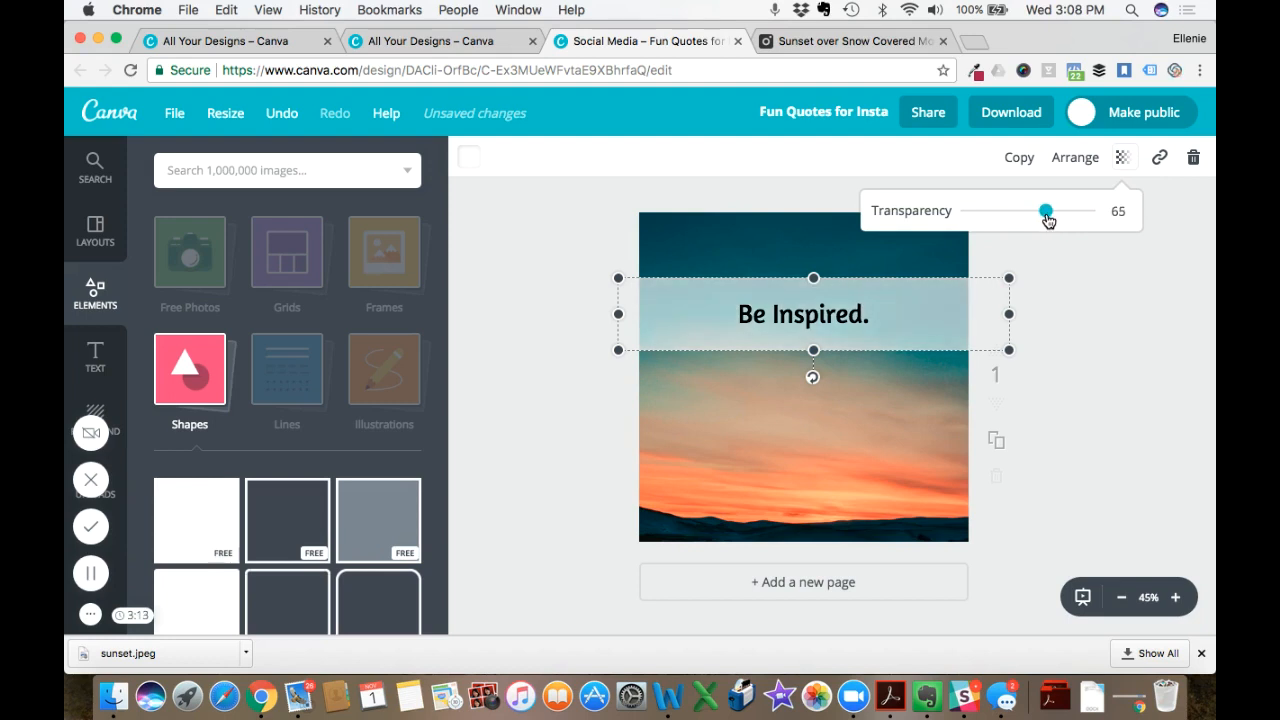
click(1084, 292)
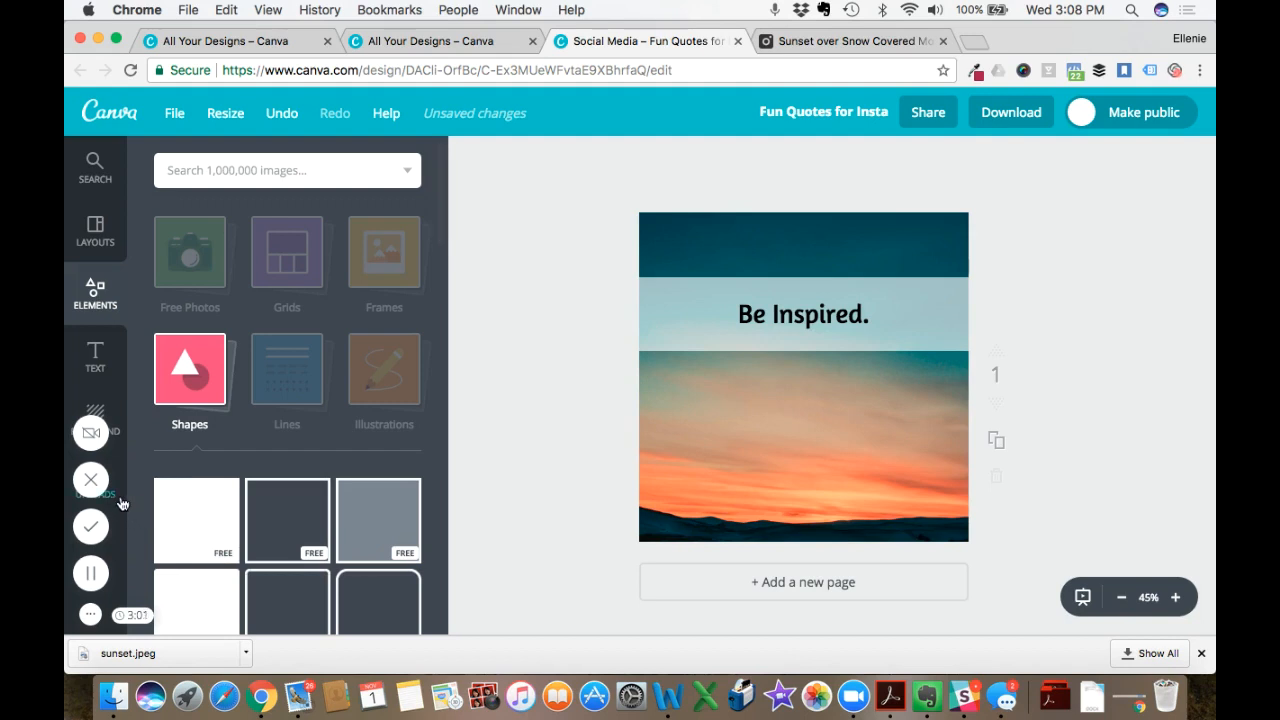
click(96, 356)
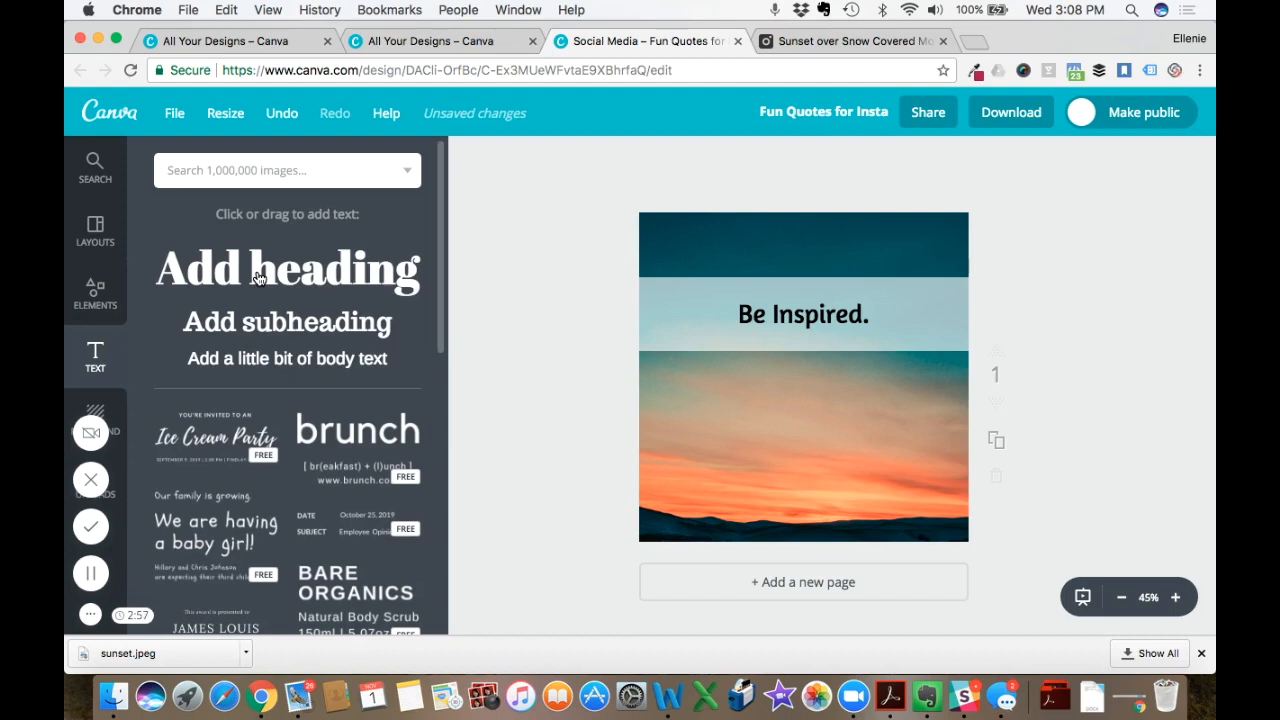
click(266, 340)
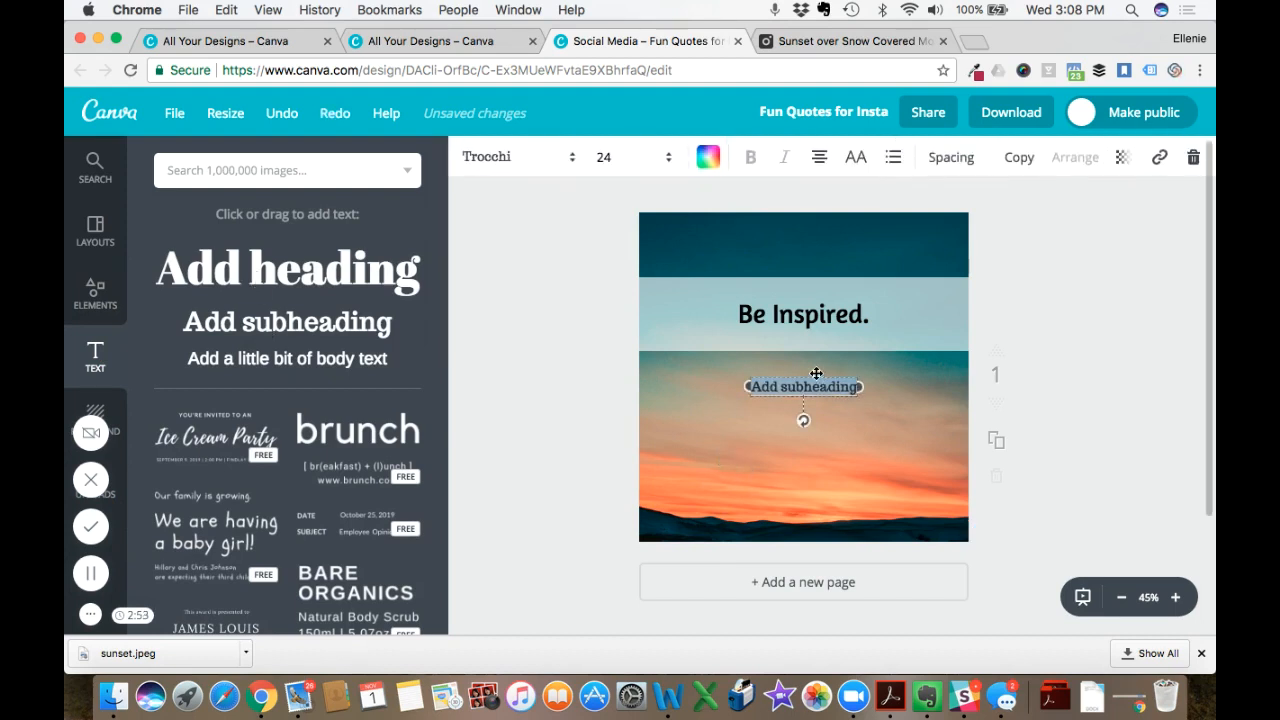
drag(805, 388, 706, 518)
key(BackSpace)
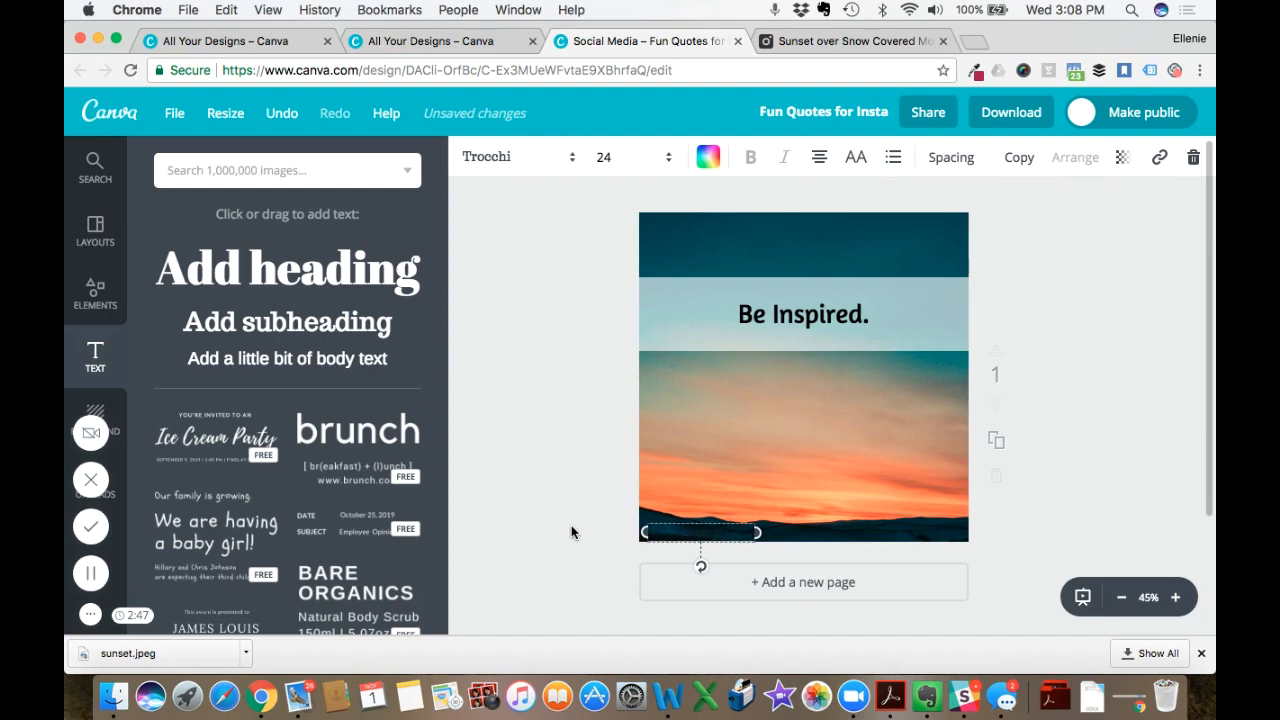
text(e.com)
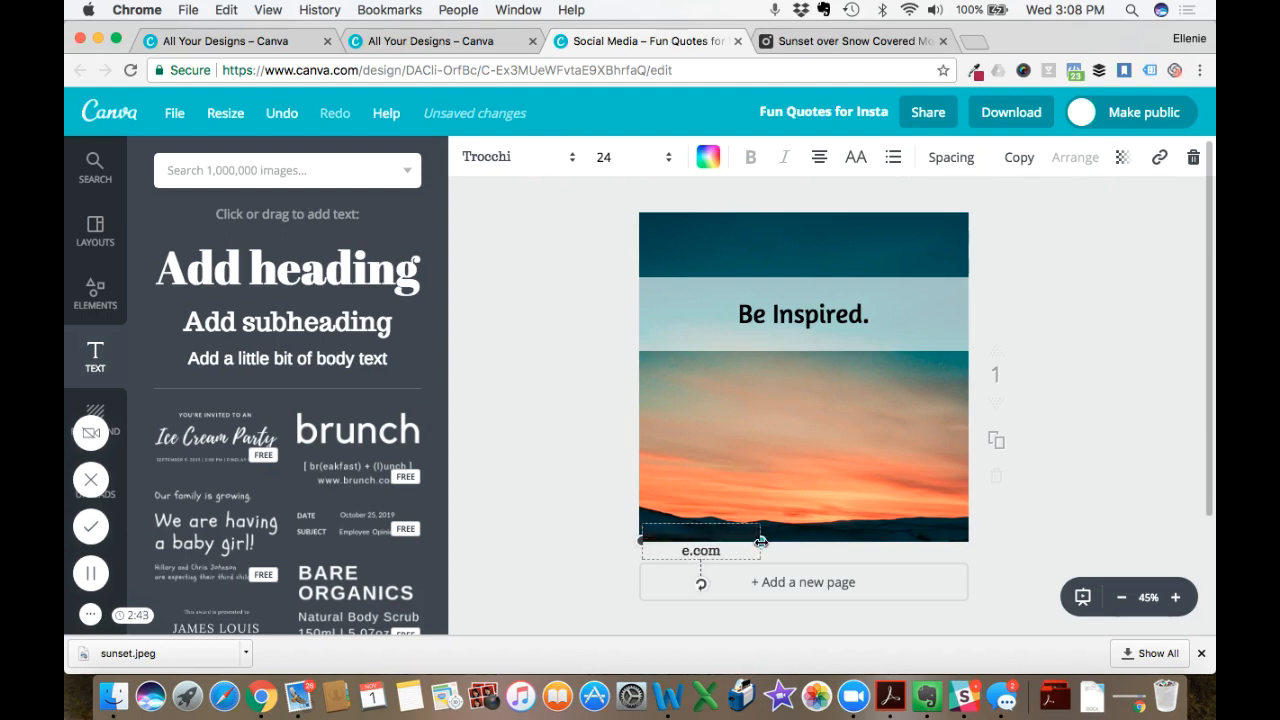
drag(763, 541, 811, 533)
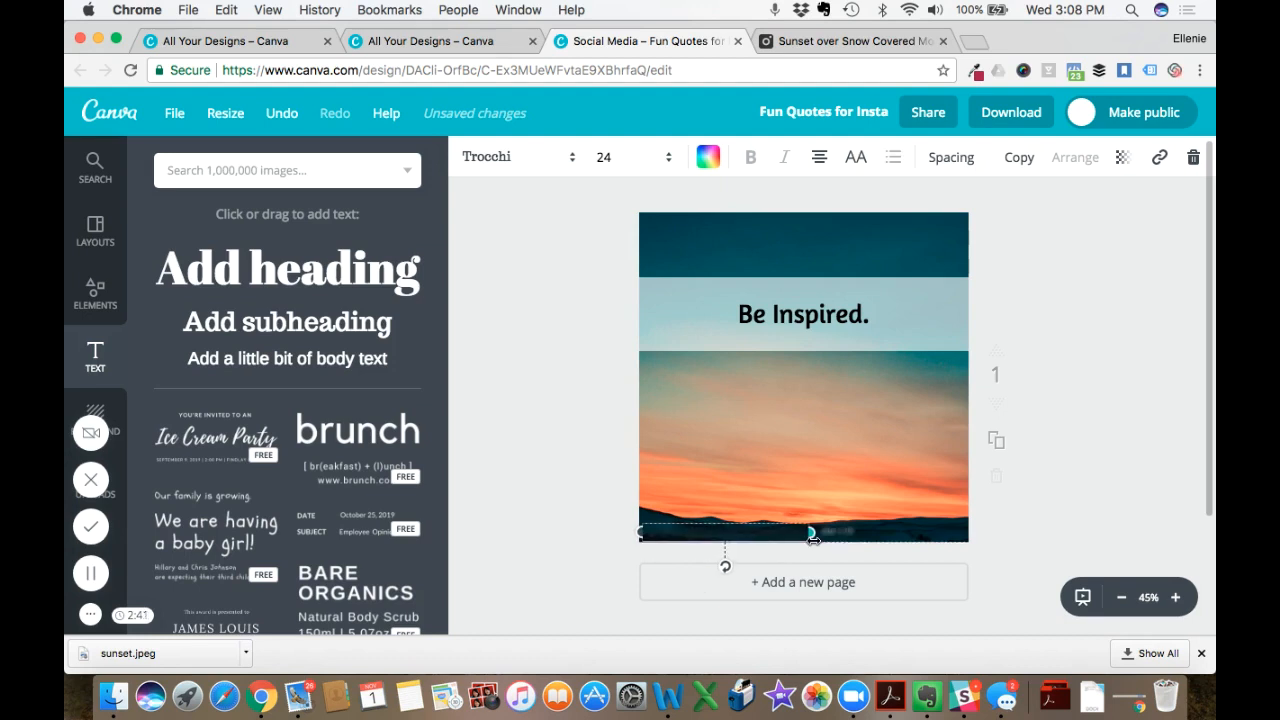
- Recolor the website text white from the default palette and deselect it
click(708, 158)
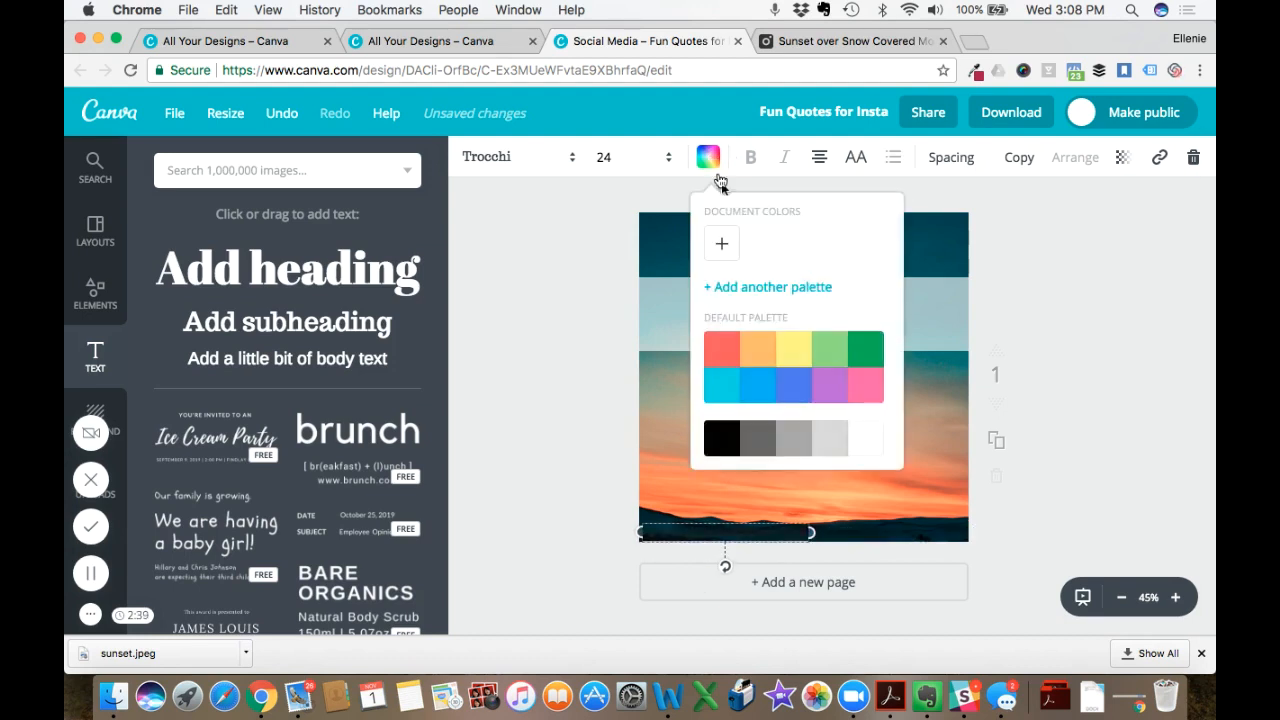
click(855, 438)
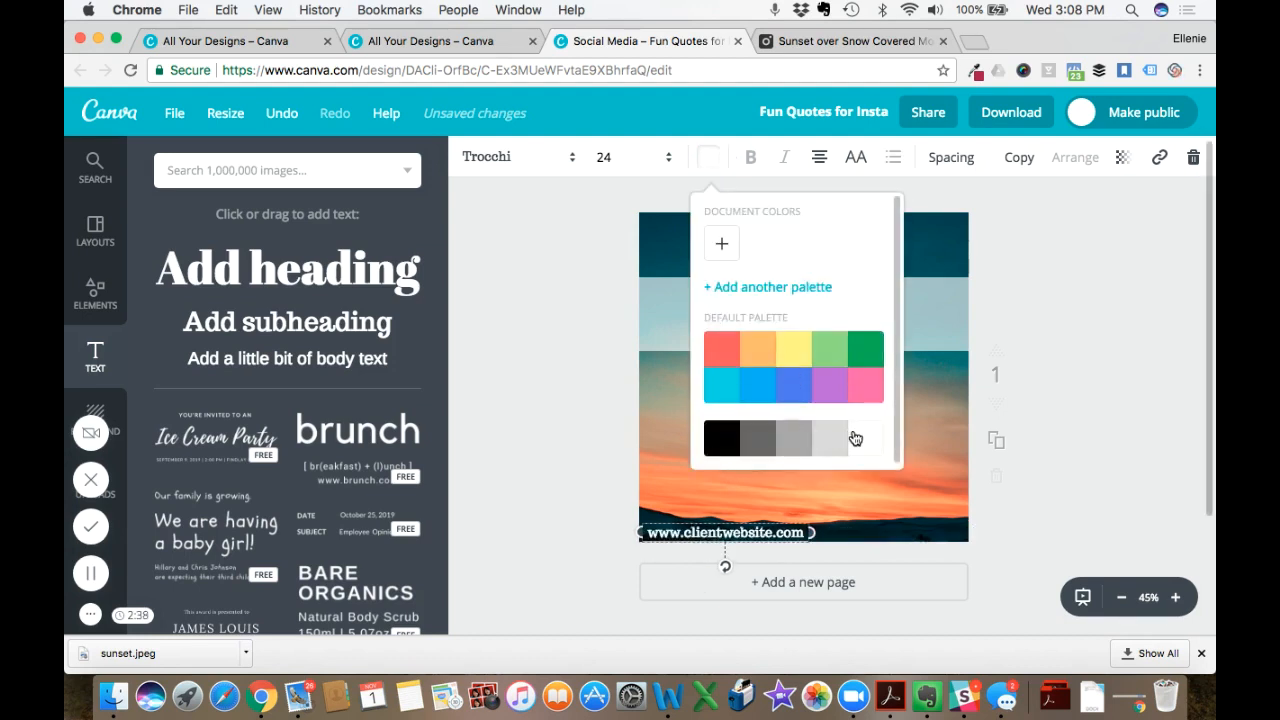
click(565, 400)
click(562, 397)
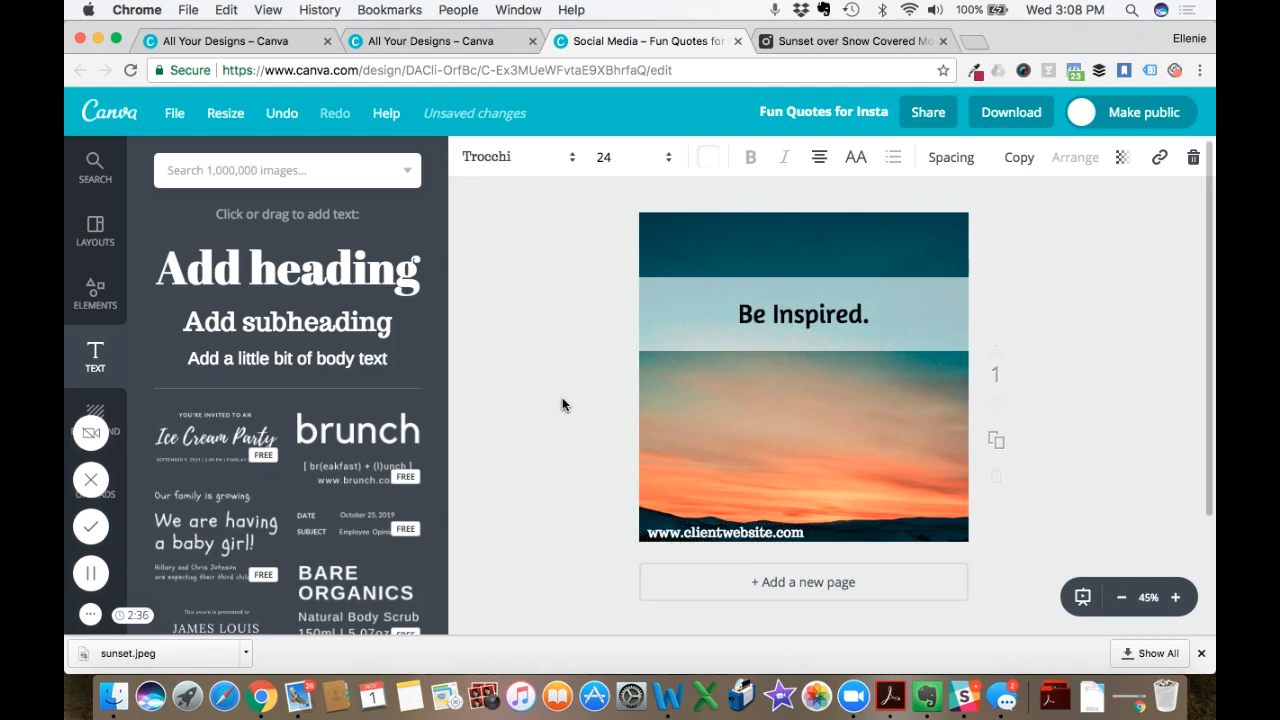
- Set the website text's font size to 21 and move it to the canvas's lower-right corner
click(700, 534)
click(612, 162)
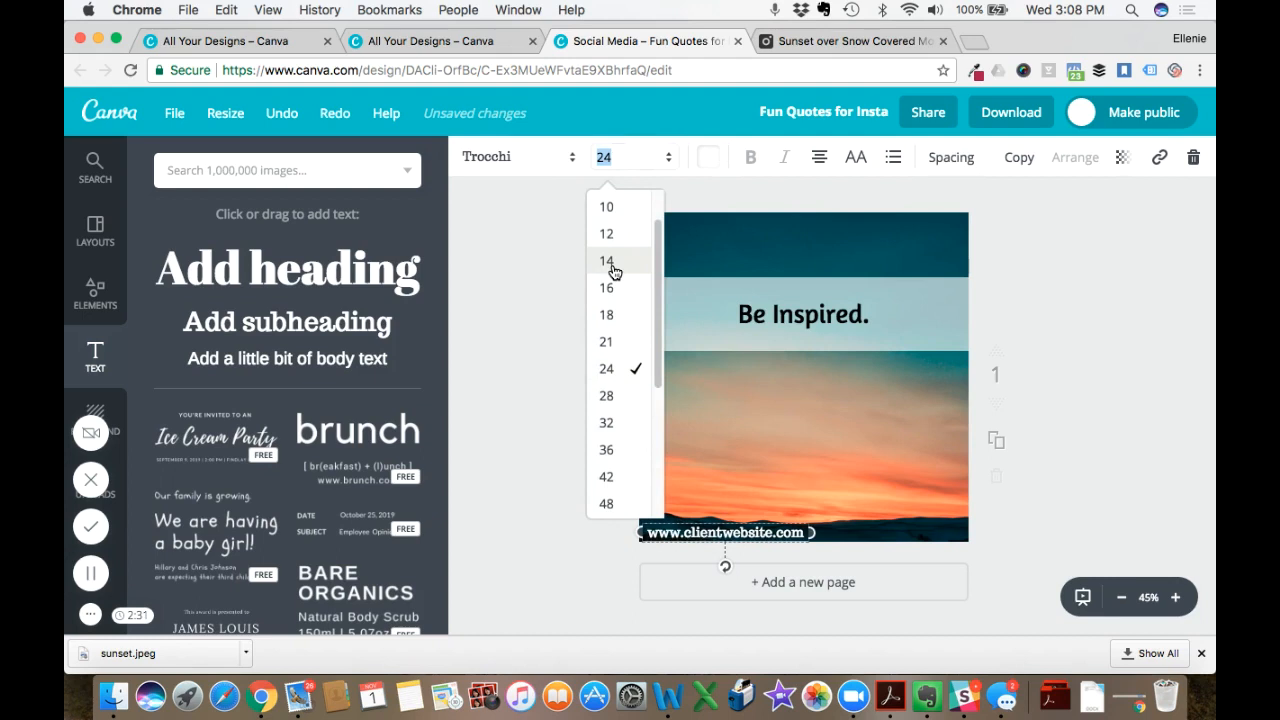
click(606, 341)
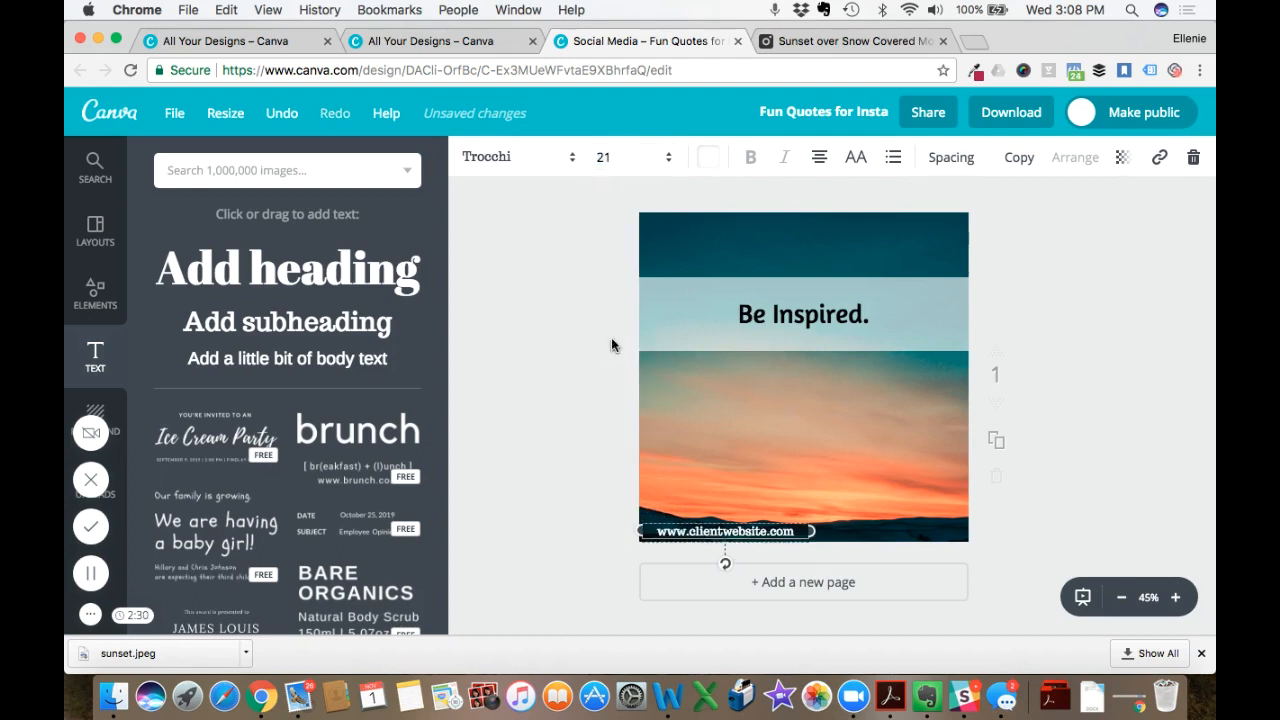
click(564, 360)
drag(740, 530, 906, 528)
click(632, 445)
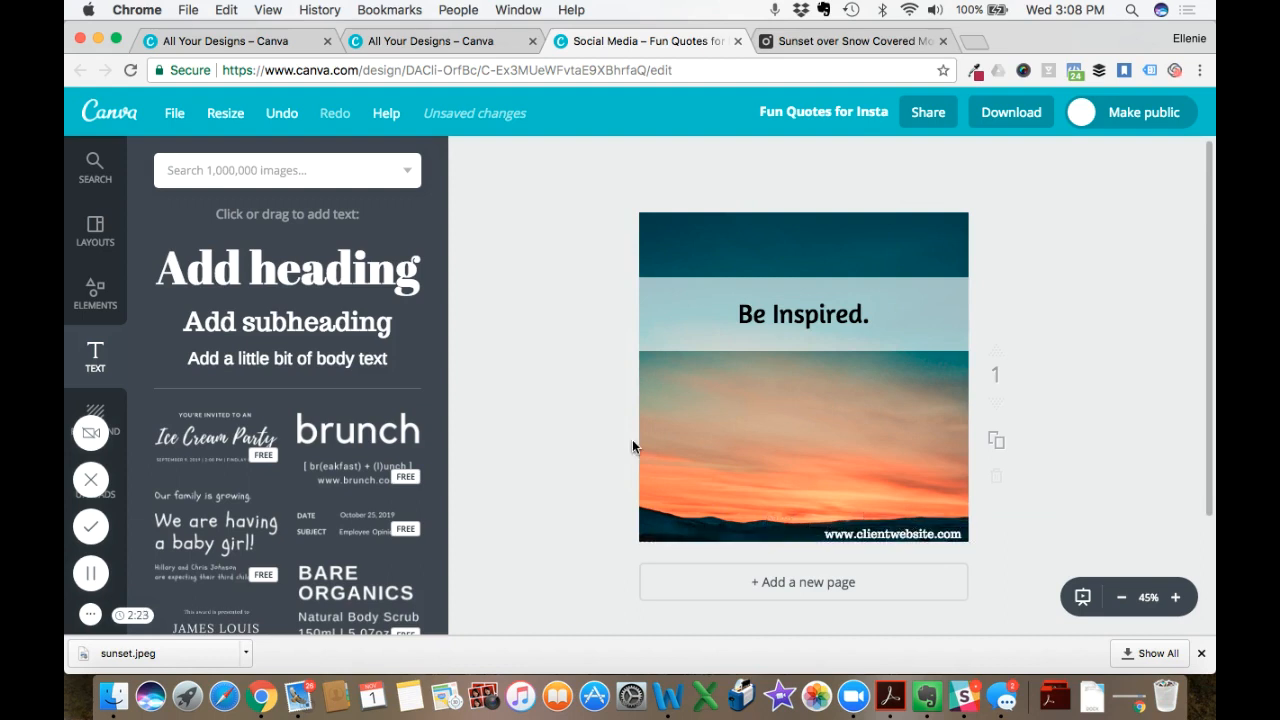
- Try the Anonymous Pro font on the website text
click(862, 531)
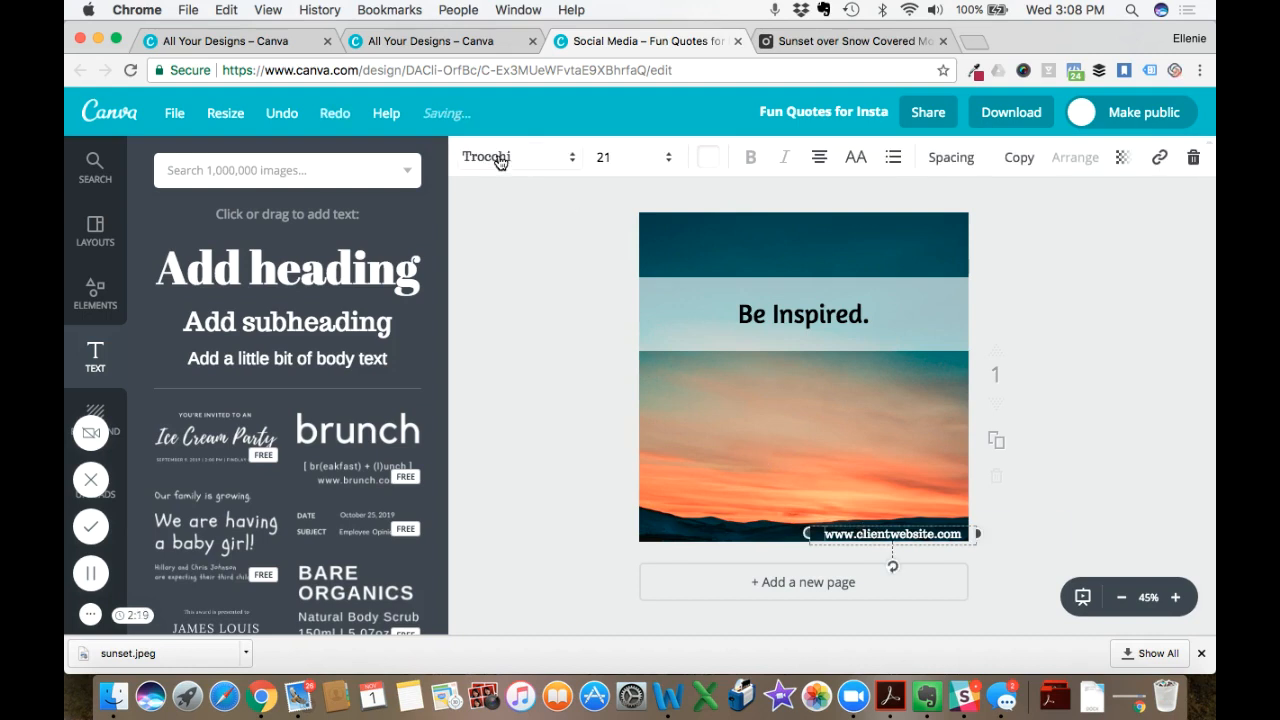
click(500, 160)
scroll(543, 349, down, 5)
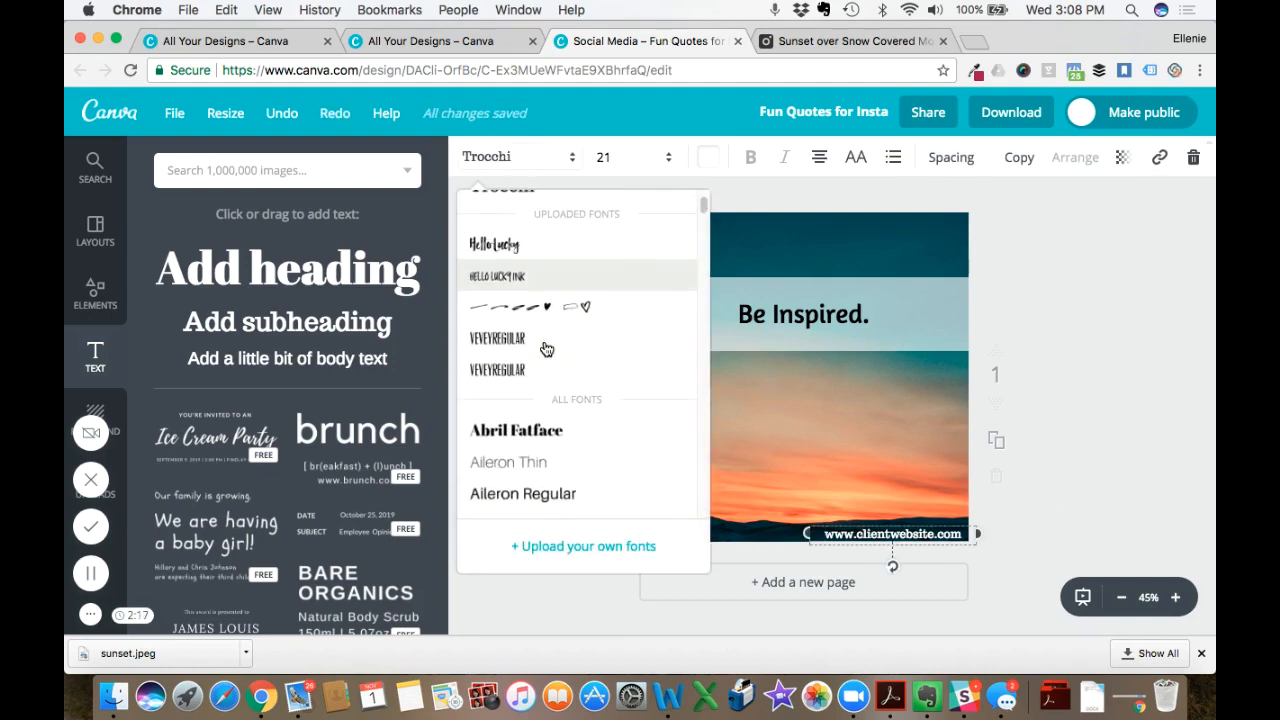
scroll(530, 355, down, 6)
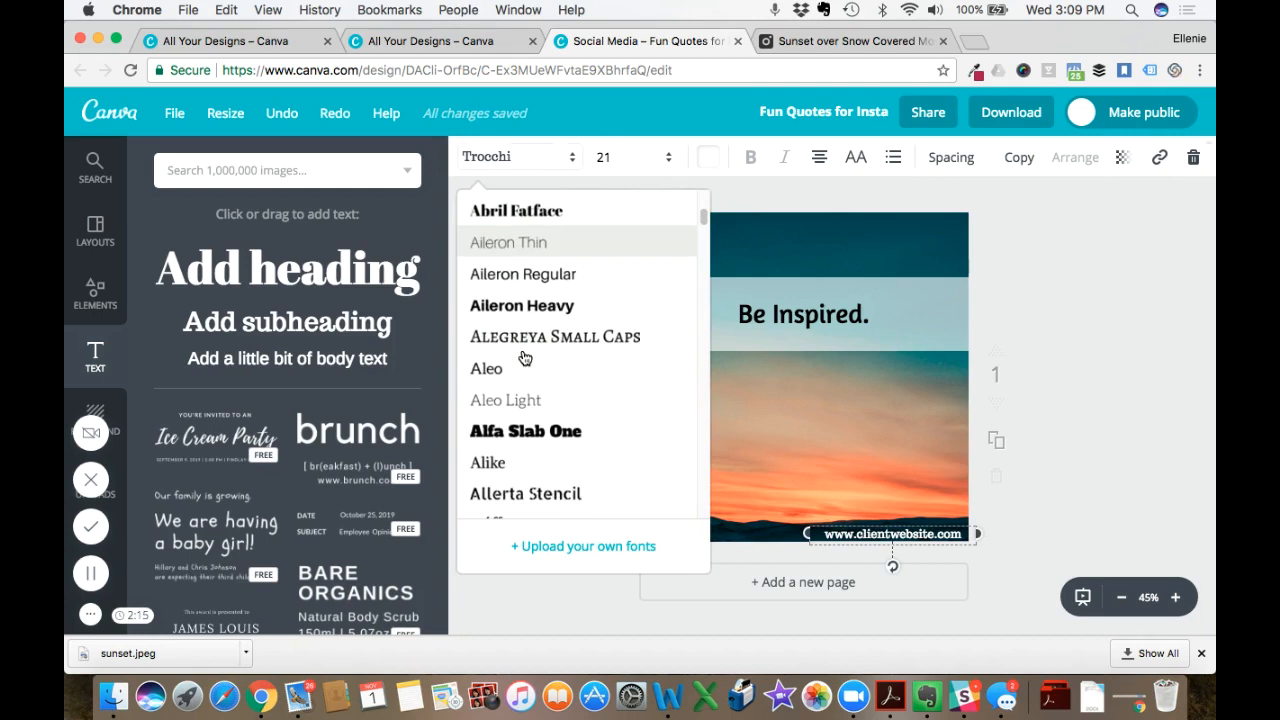
scroll(523, 370, down, 1)
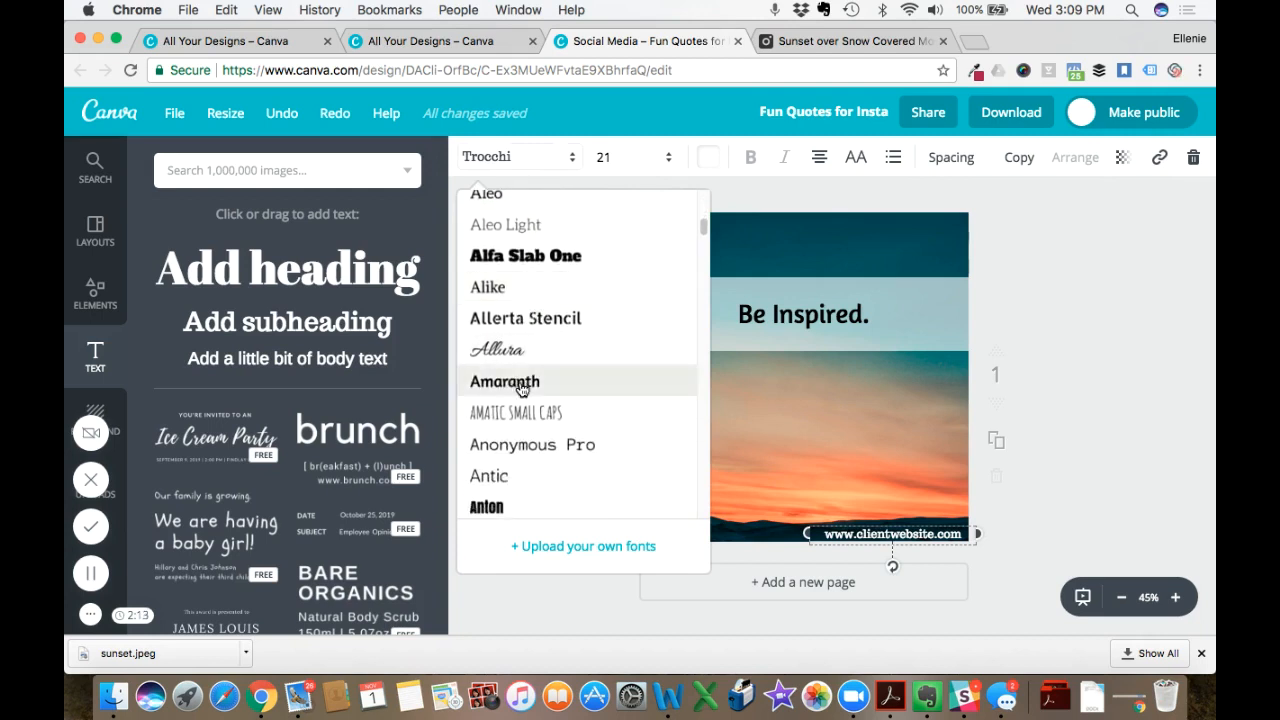
click(508, 452)
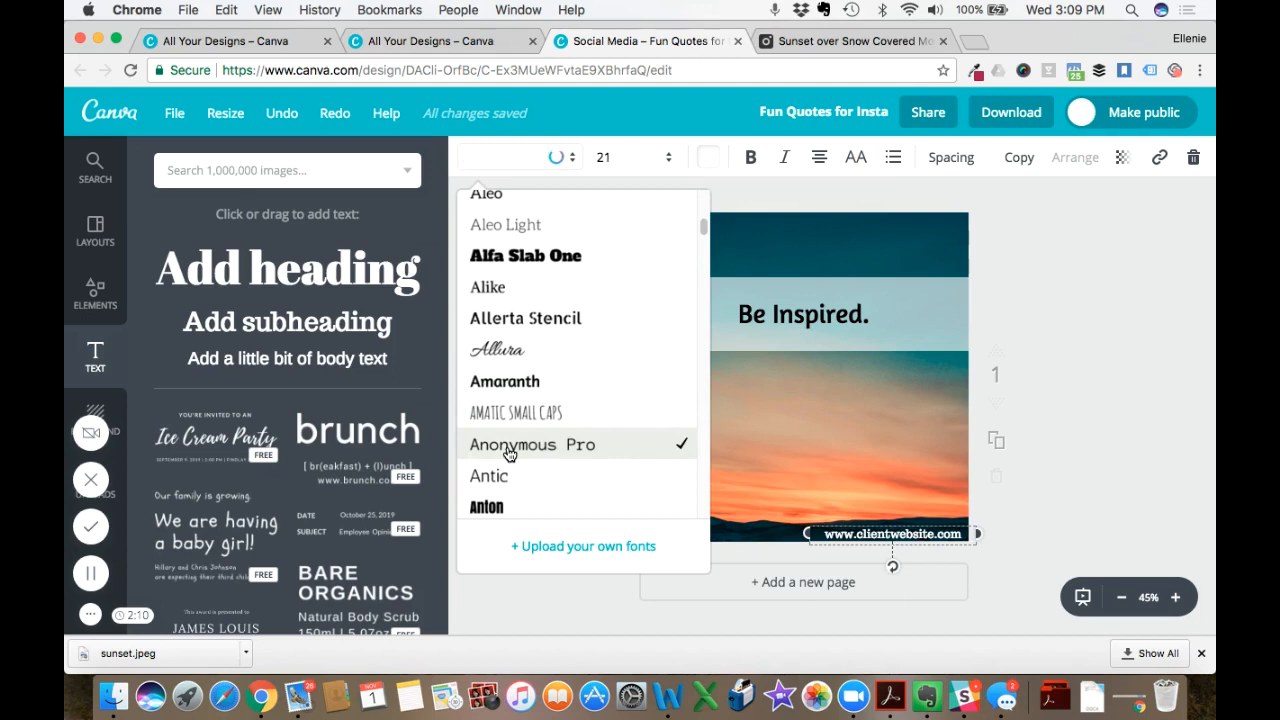
click(507, 445)
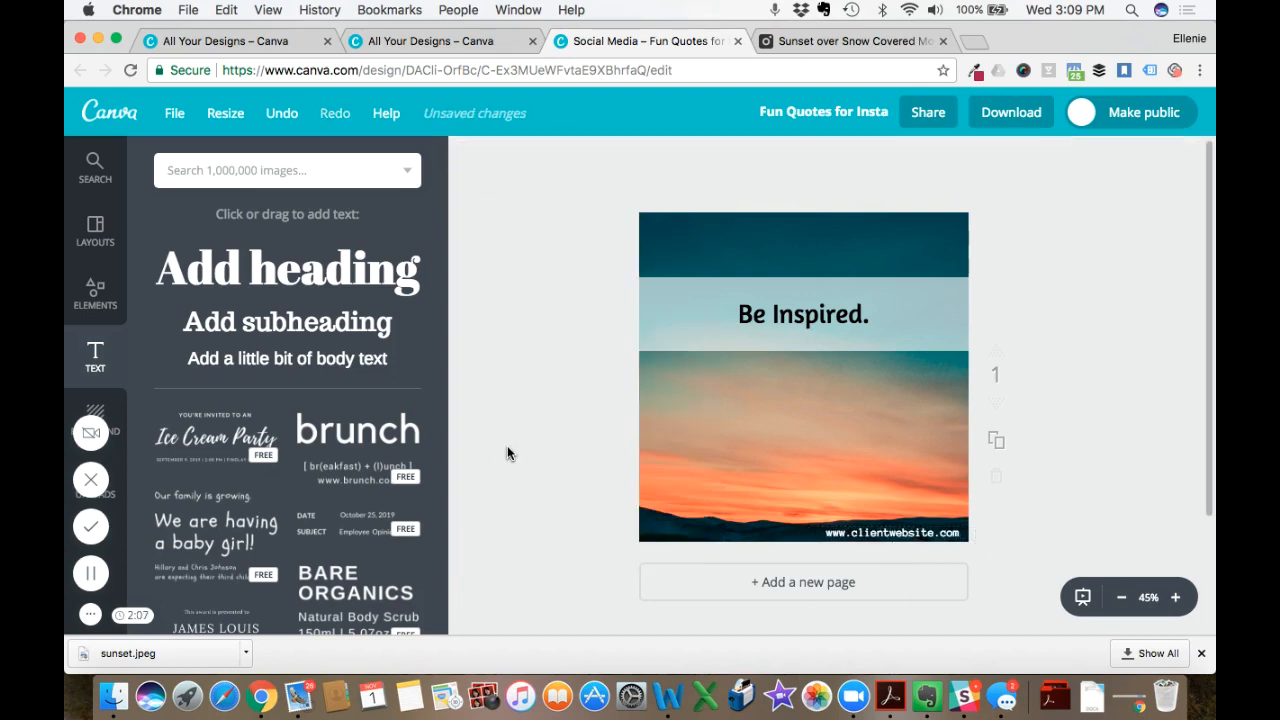
- Change the website text's font to Antic and shift it slightly closer to the canvas's right edge
click(876, 532)
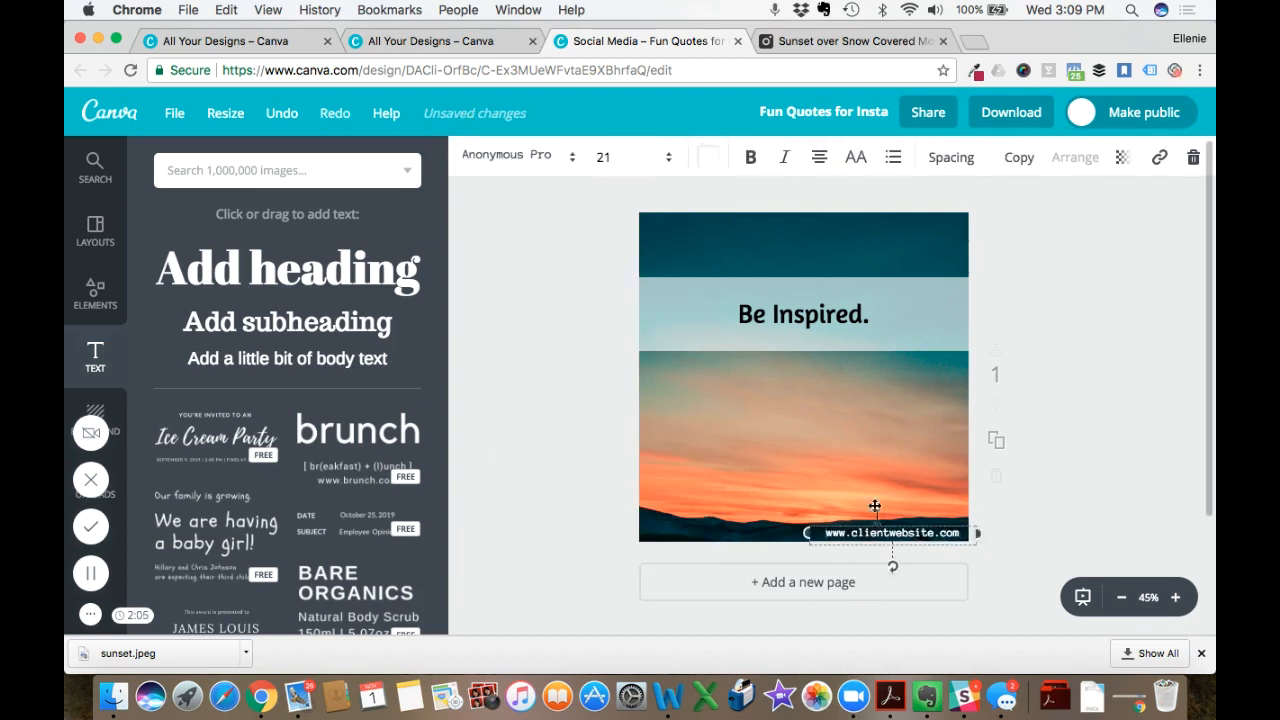
click(490, 157)
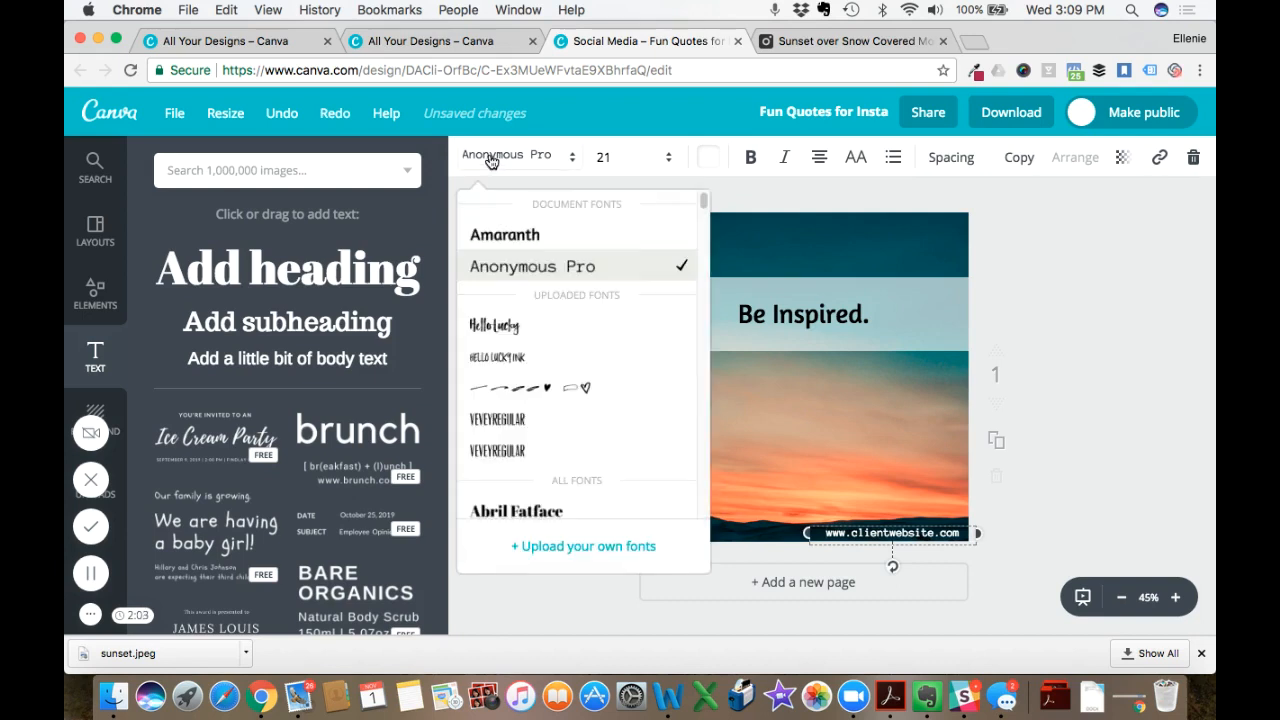
scroll(578, 322, down, 10)
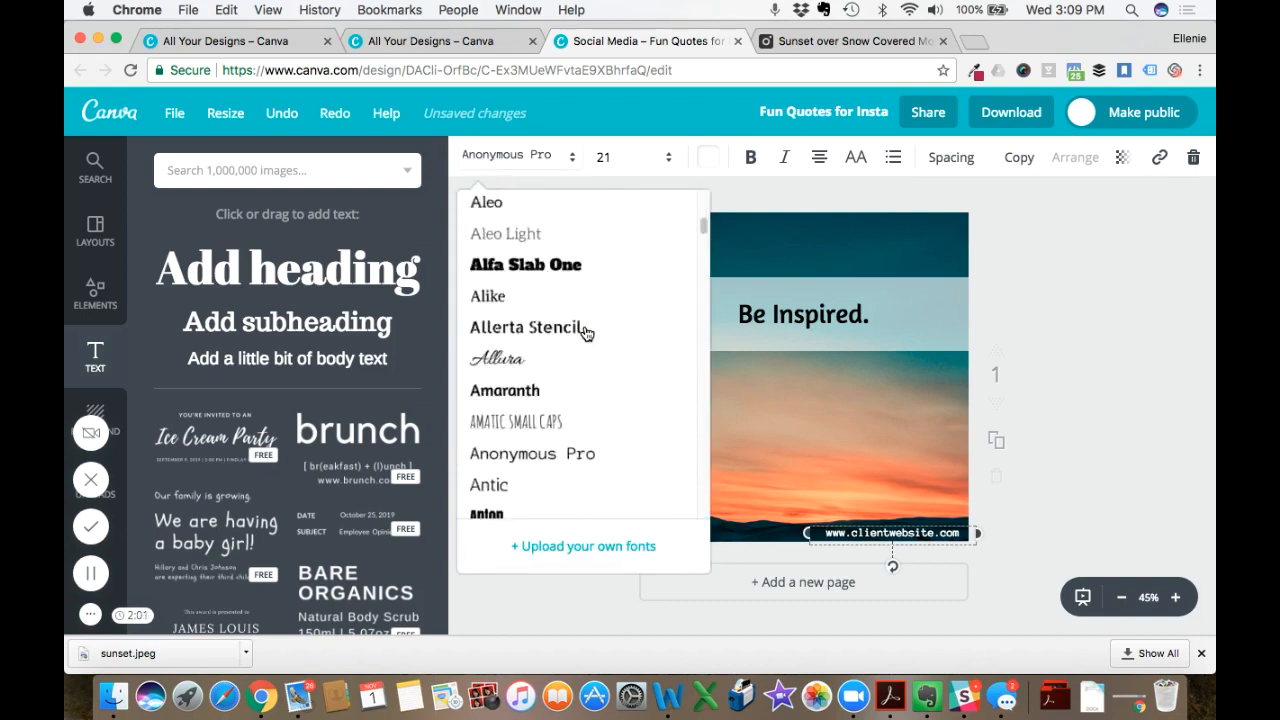
scroll(587, 333, down, 2)
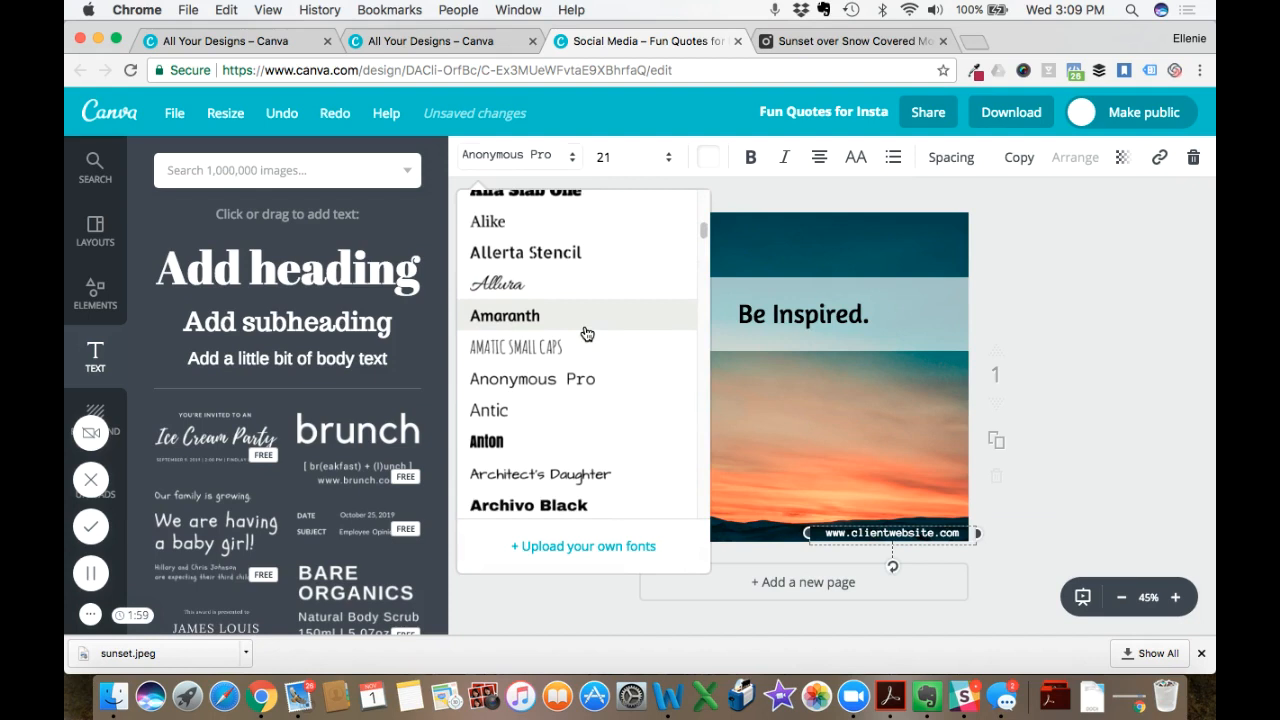
click(491, 418)
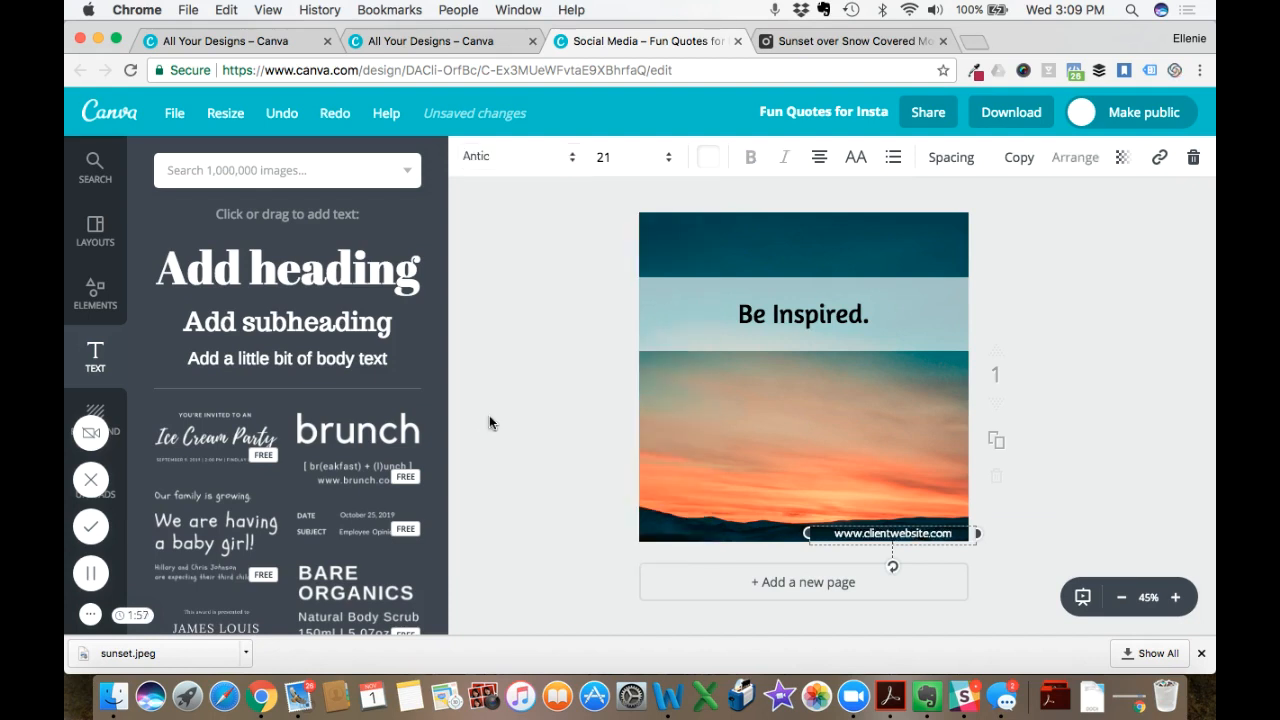
click(532, 408)
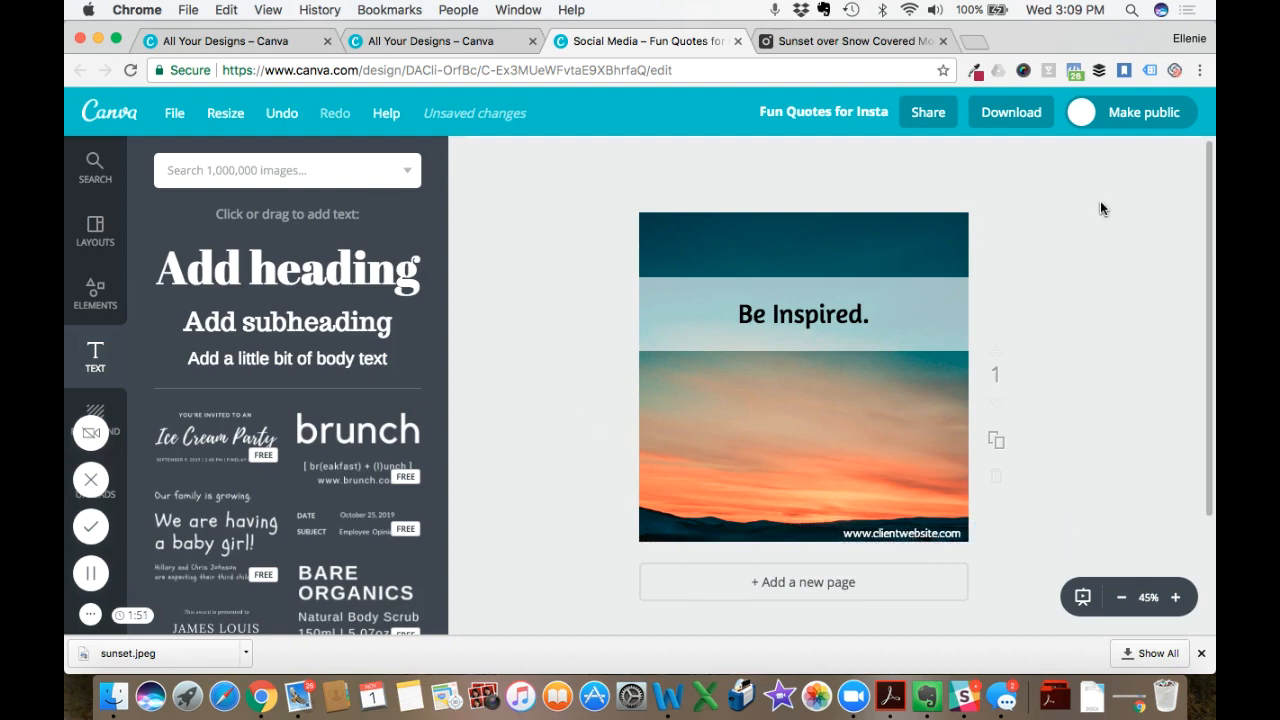
- Narrow the semi-transparent white band from both sides into a box fitting closely around the "Be Inspired." heading
click(939, 286)
drag(1009, 315, 881, 314)
drag(621, 314, 716, 313)
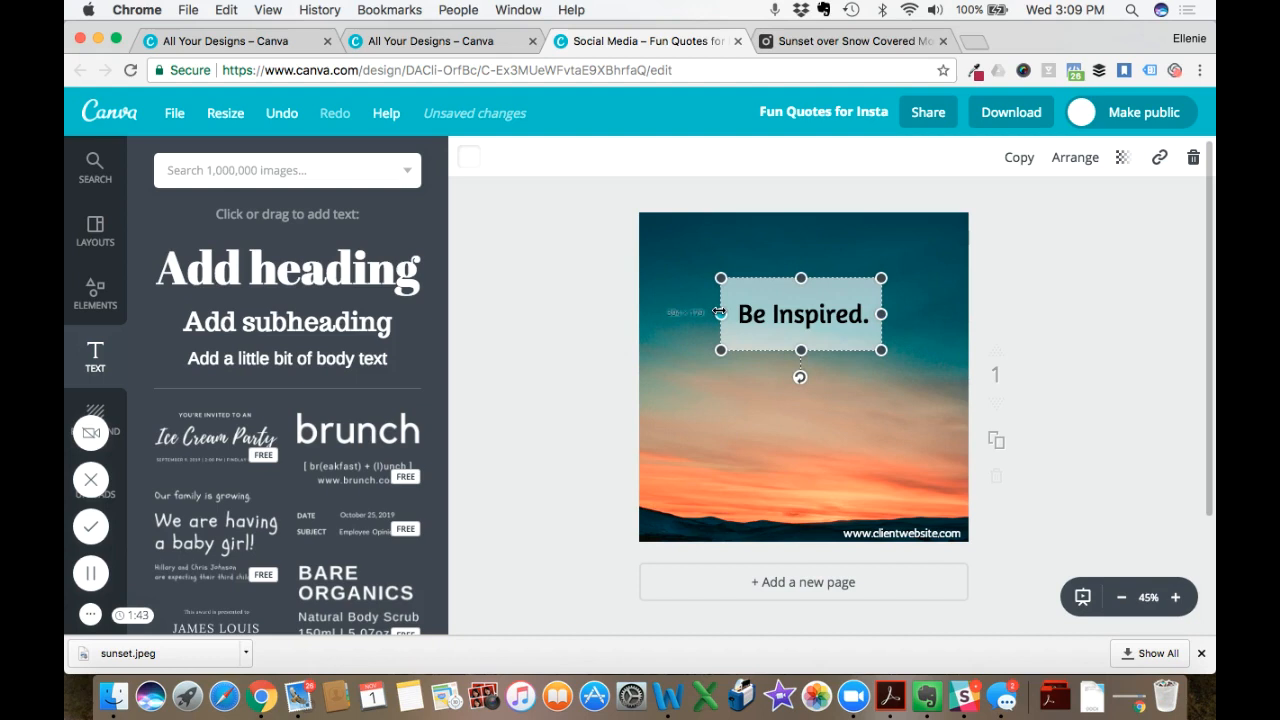
click(573, 316)
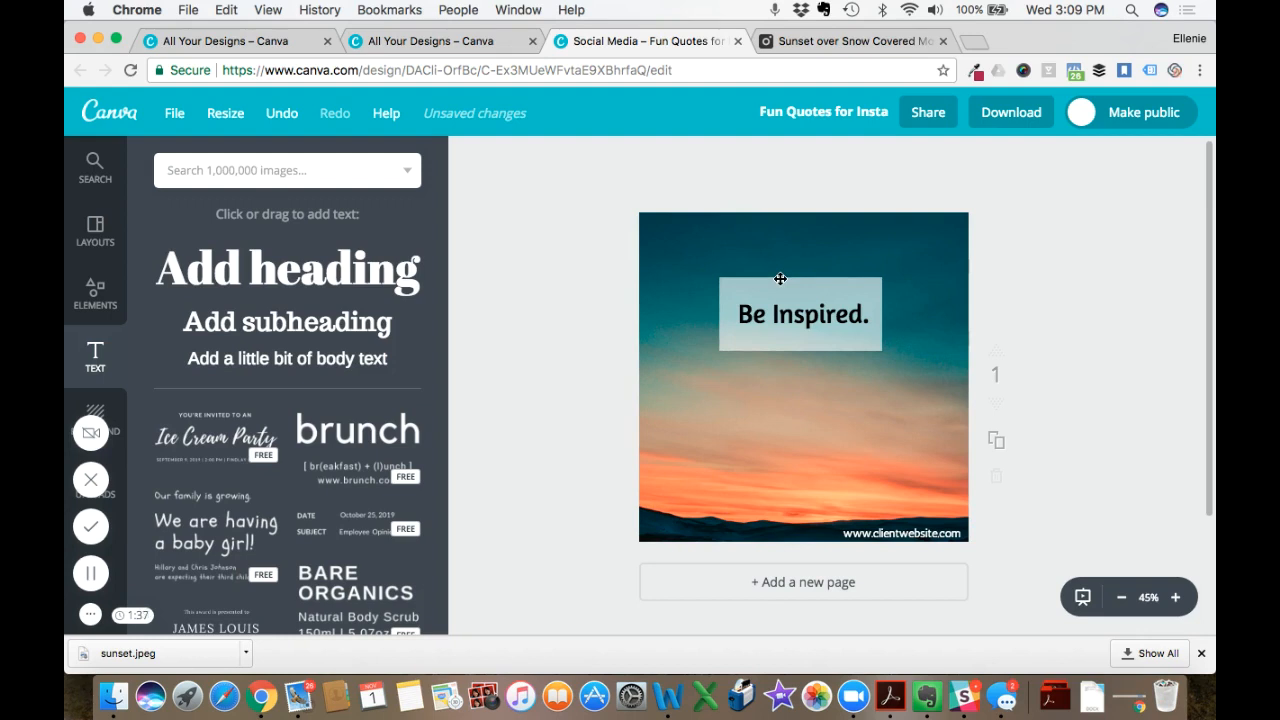
click(95, 283)
scroll(297, 524, down, 1)
scroll(297, 524, down, 3)
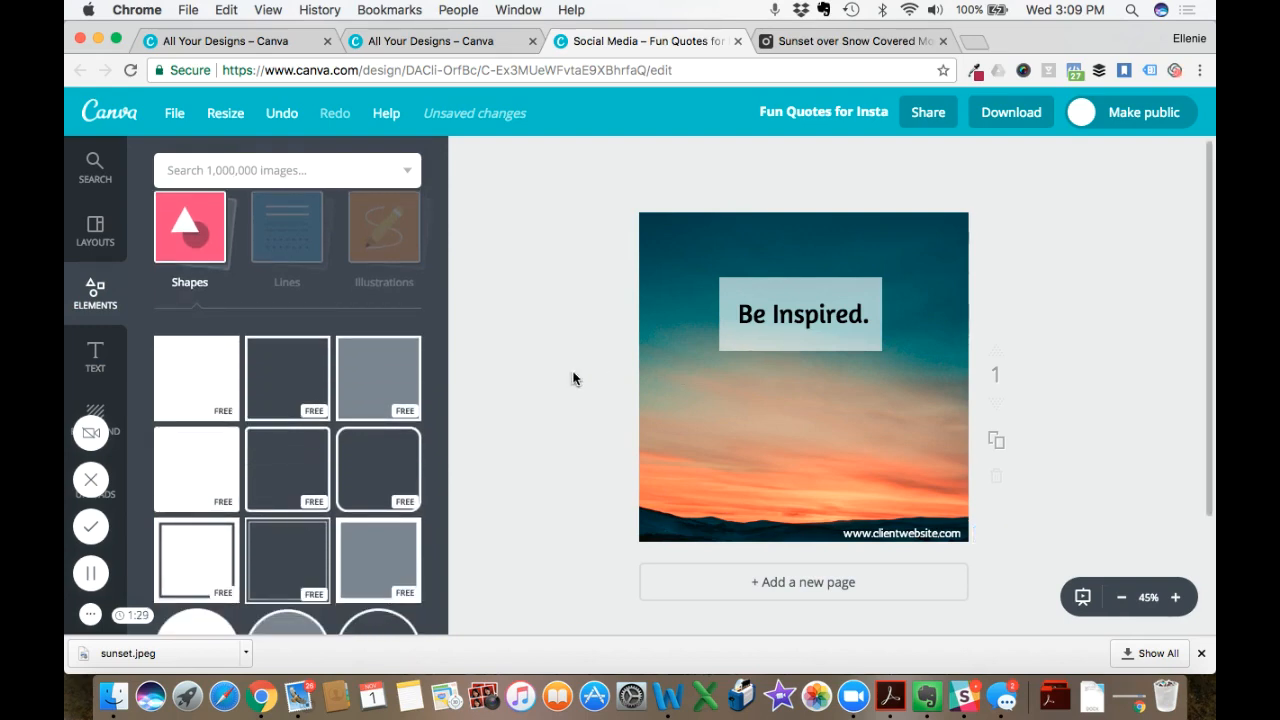
scroll(340, 510, down, 3)
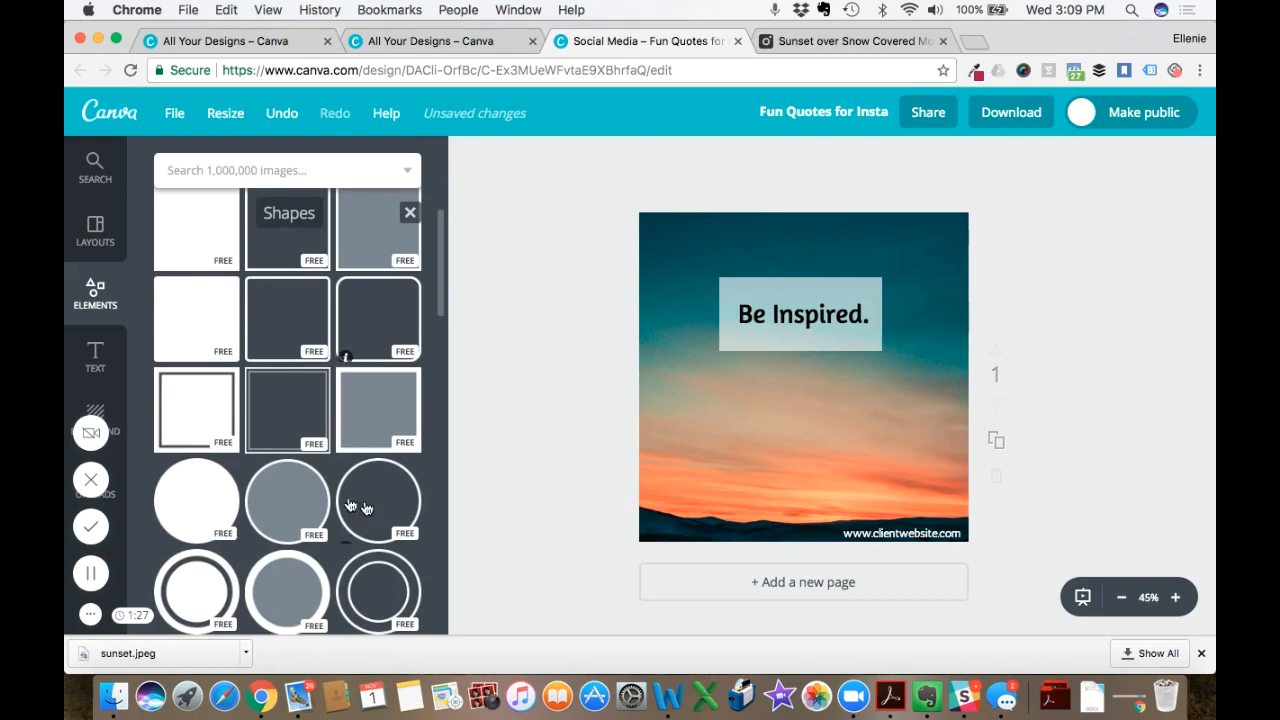
scroll(243, 497, up, 6)
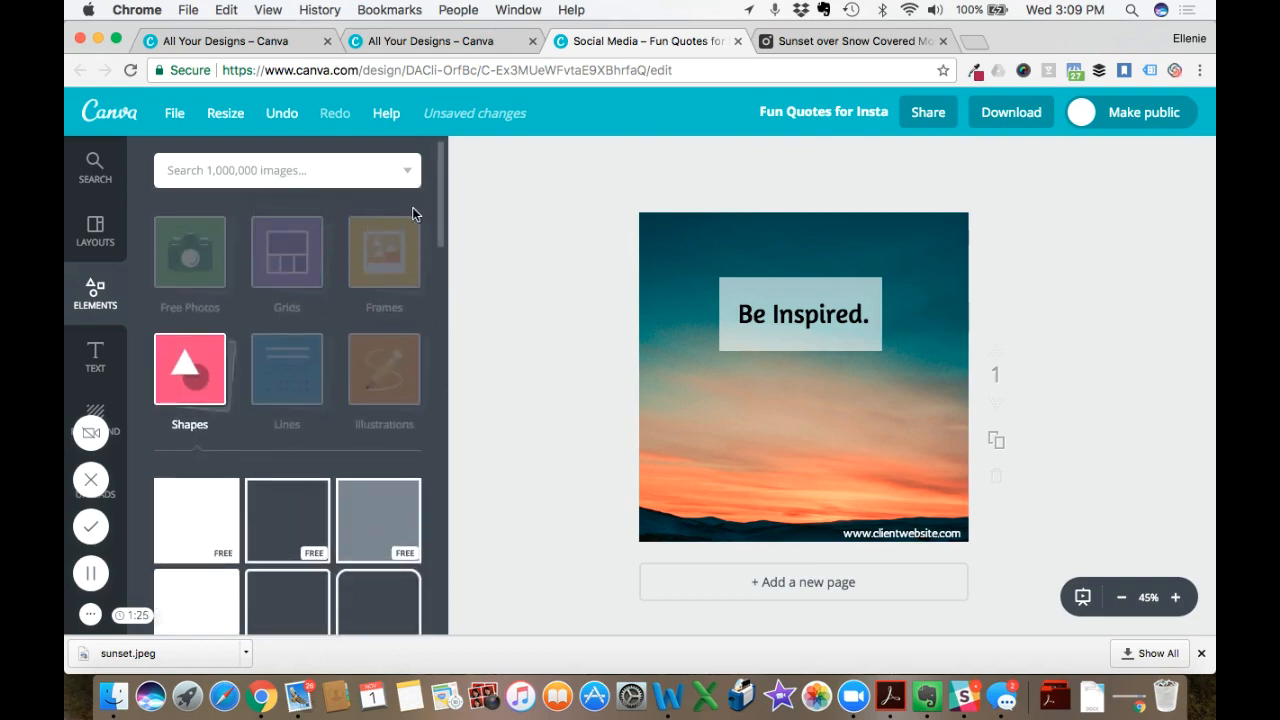
click(95, 355)
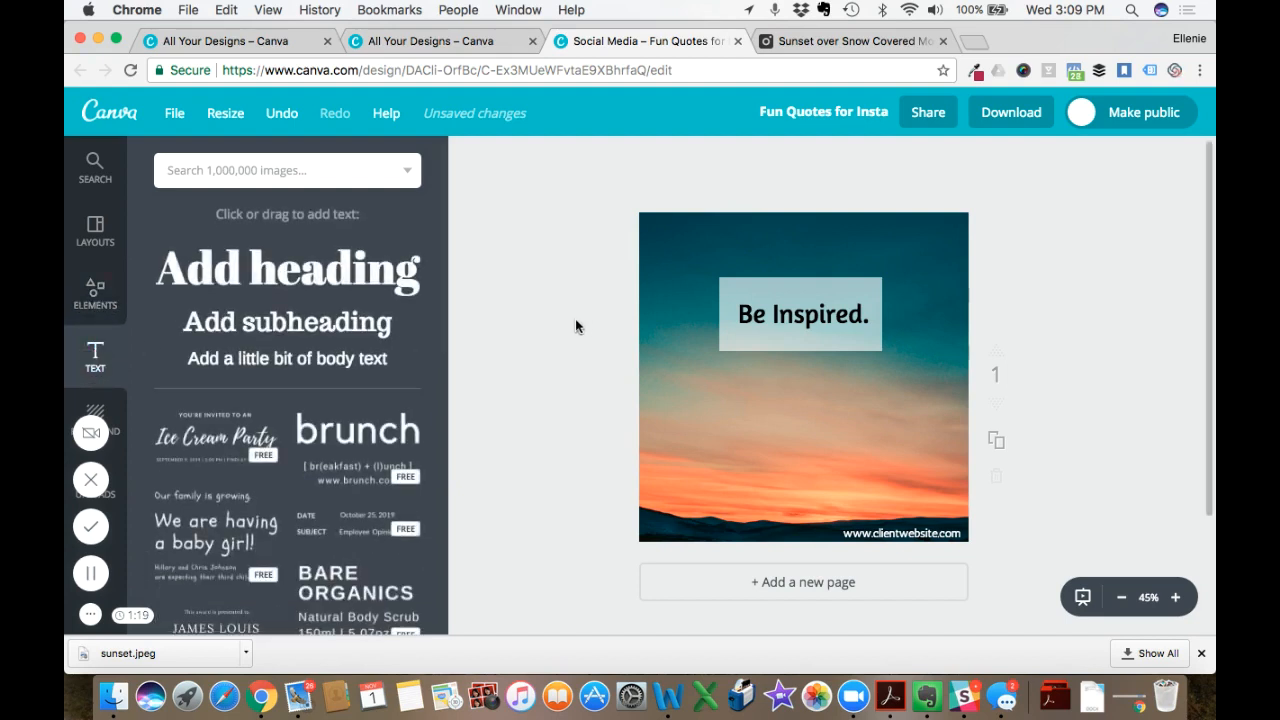